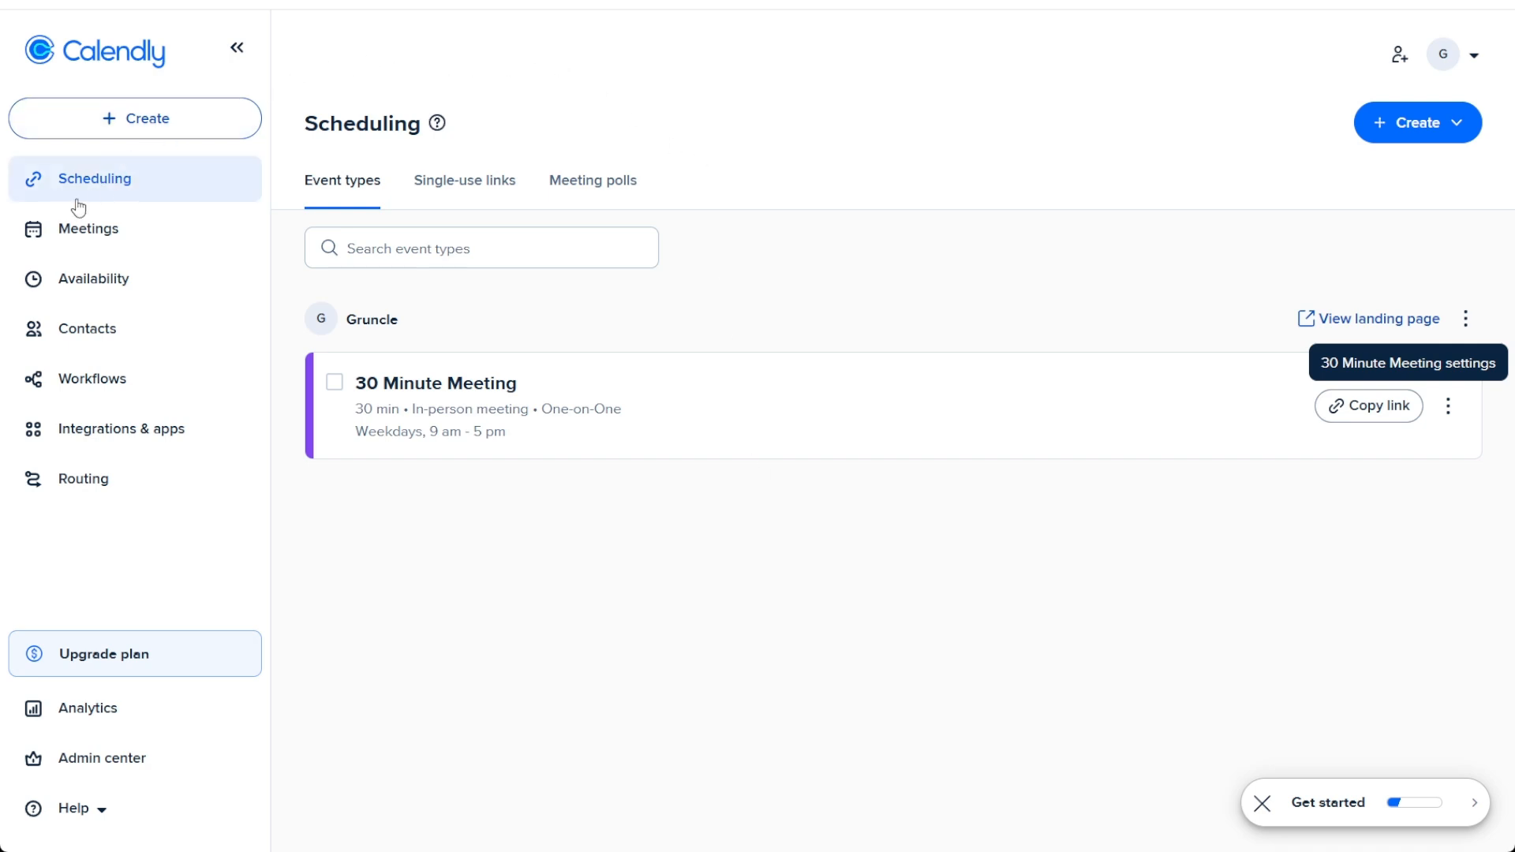
{"action": "left_click", "coordinate": [110, 127]}
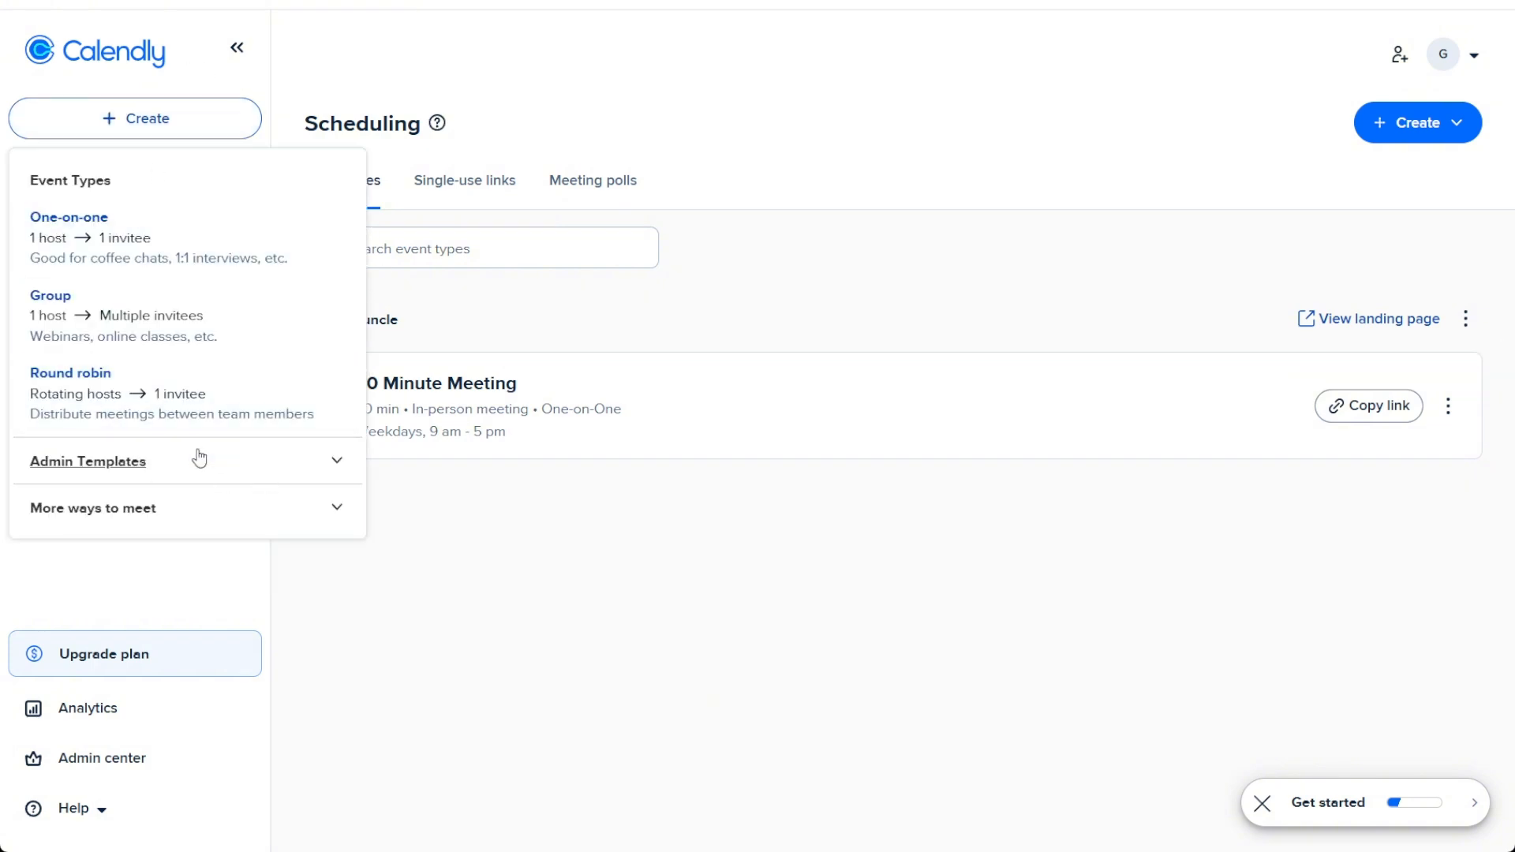
{"action": "left_click", "coordinate": [336, 469]}
{"action": "left_click", "coordinate": [441, 485]}
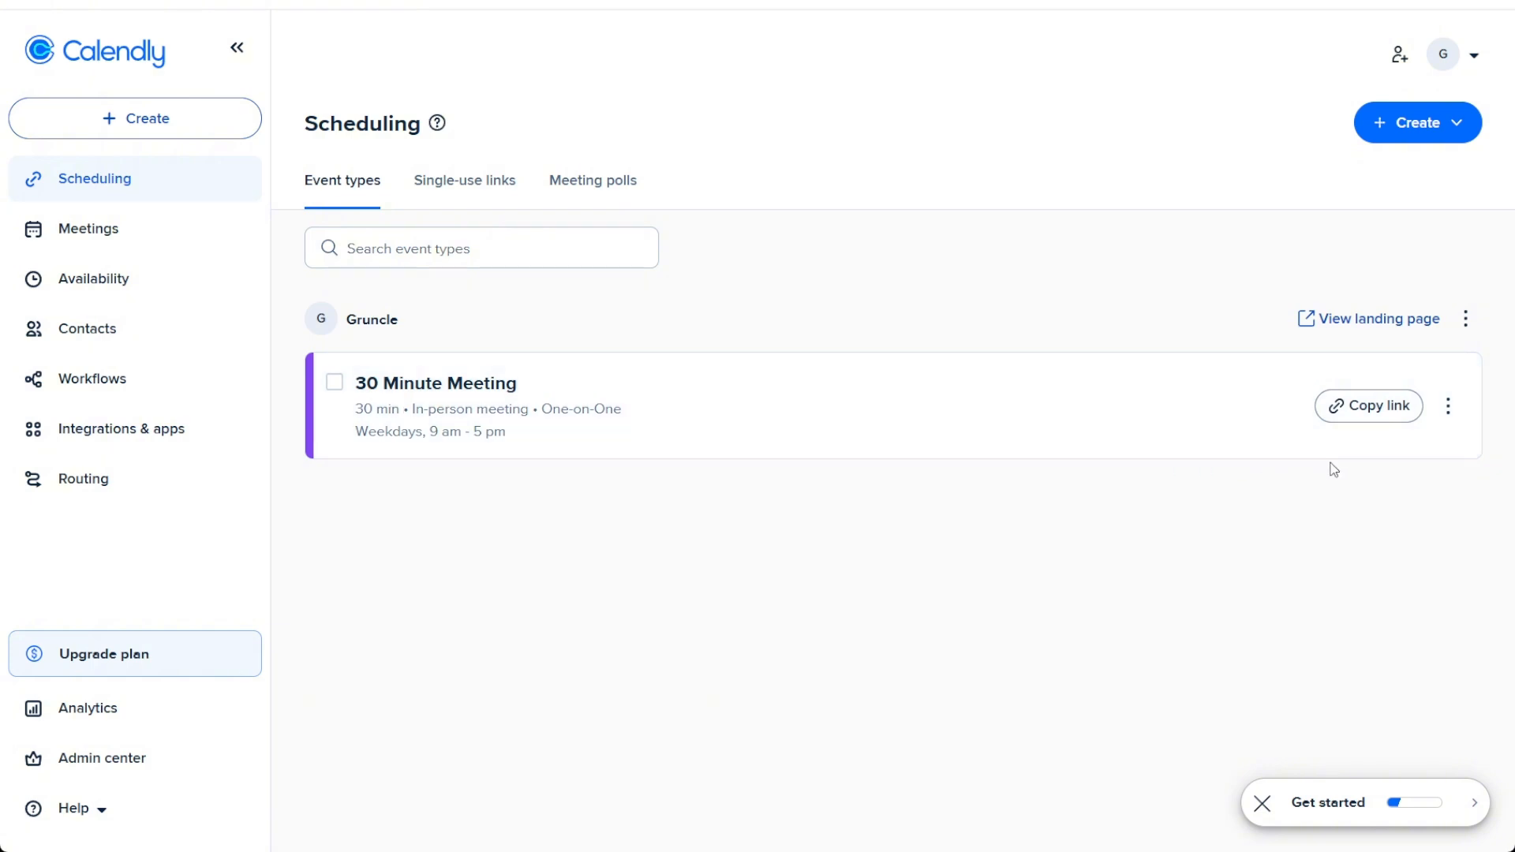
Step: Start adding the 30 Minute Meeting event to a website as an Inline embed
{"action": "left_click", "coordinate": [1448, 418]}
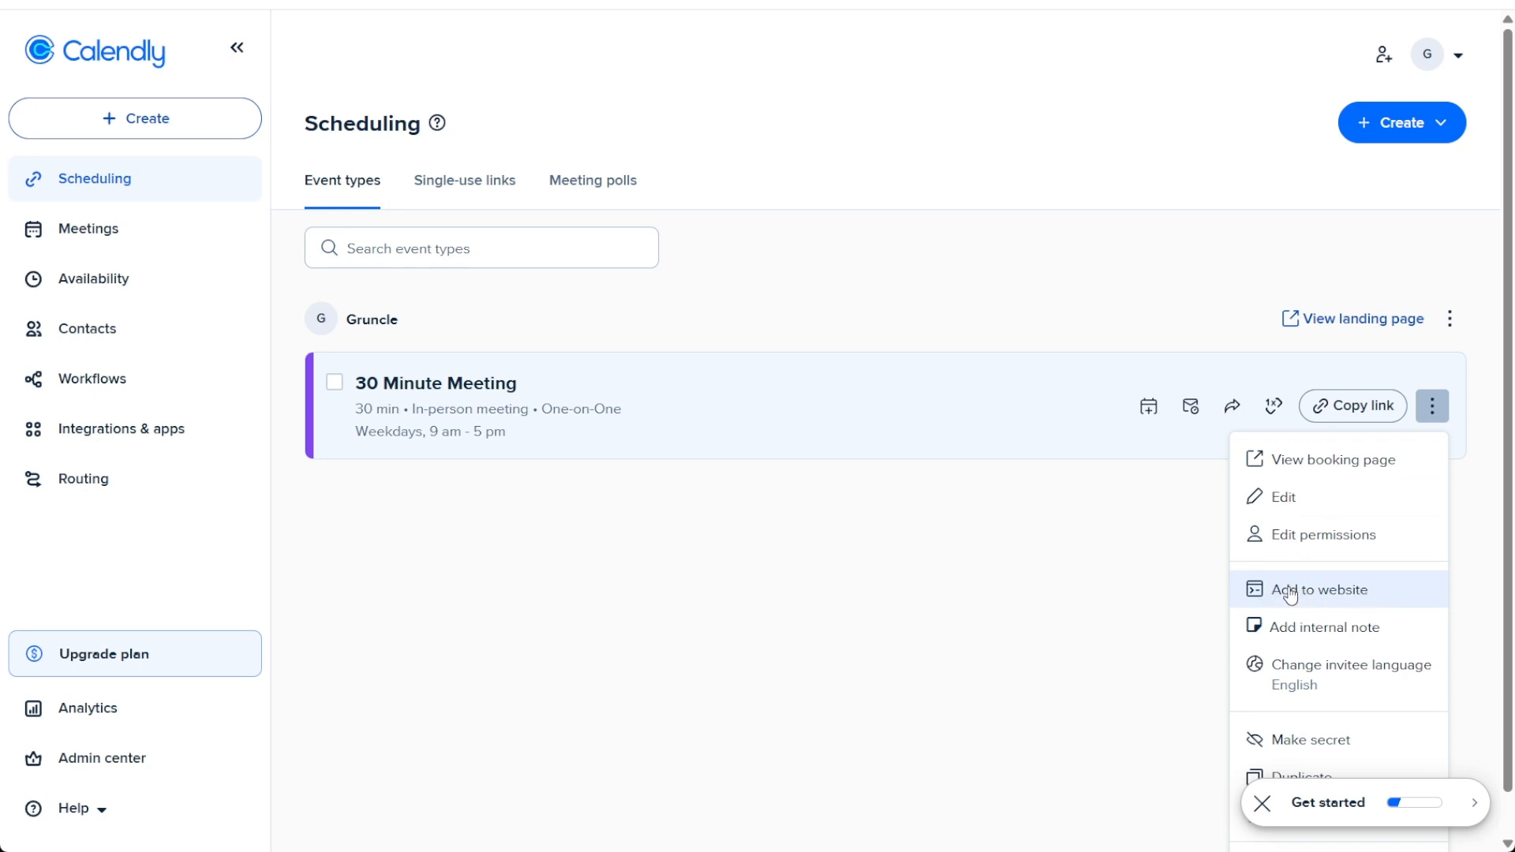
{"action": "left_click", "coordinate": [1332, 601]}
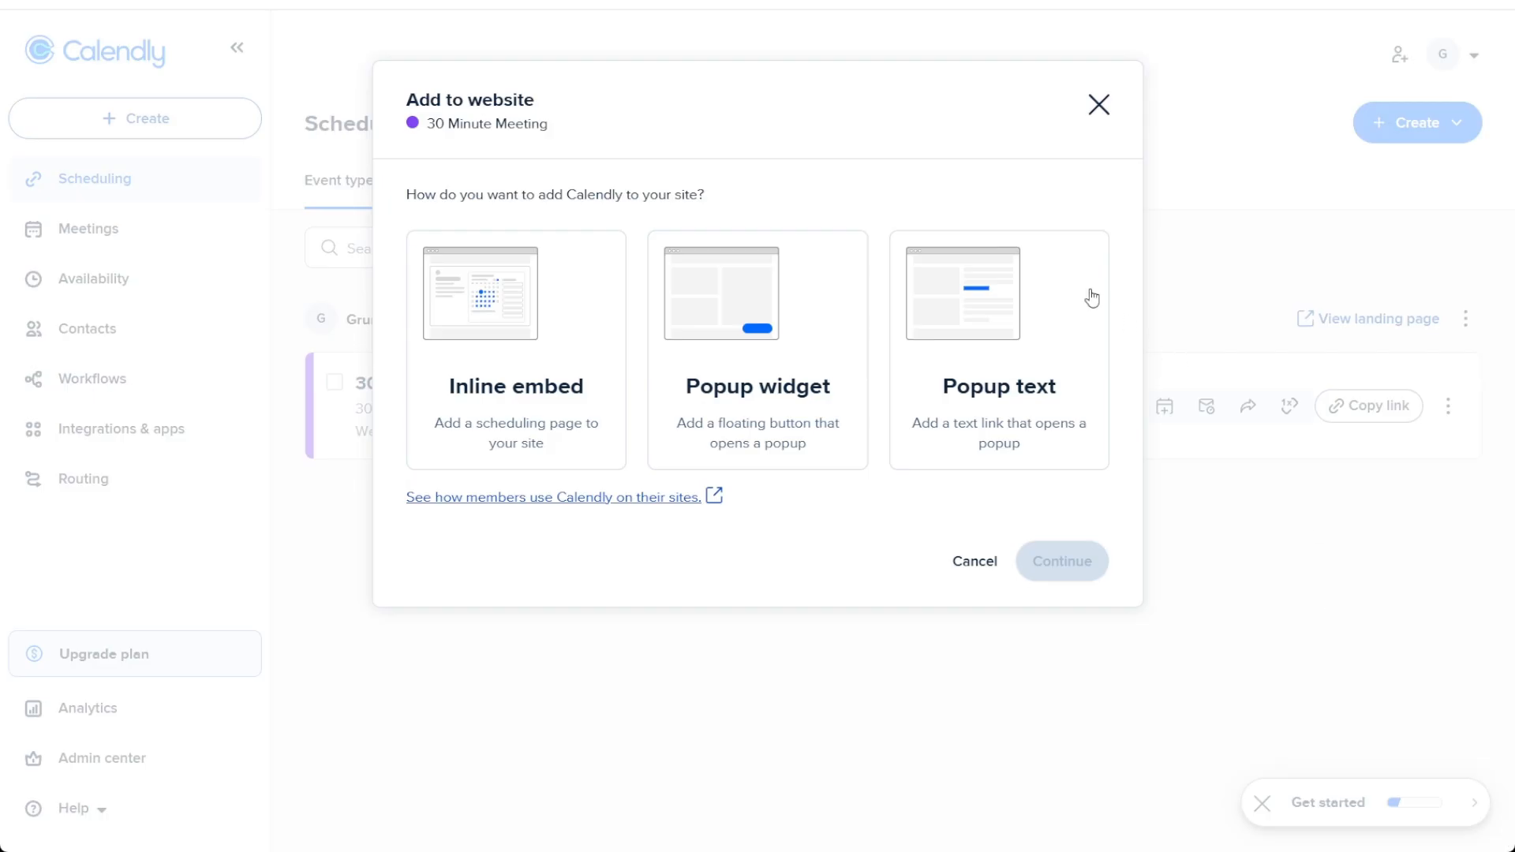
{"action": "left_click", "coordinate": [541, 371]}
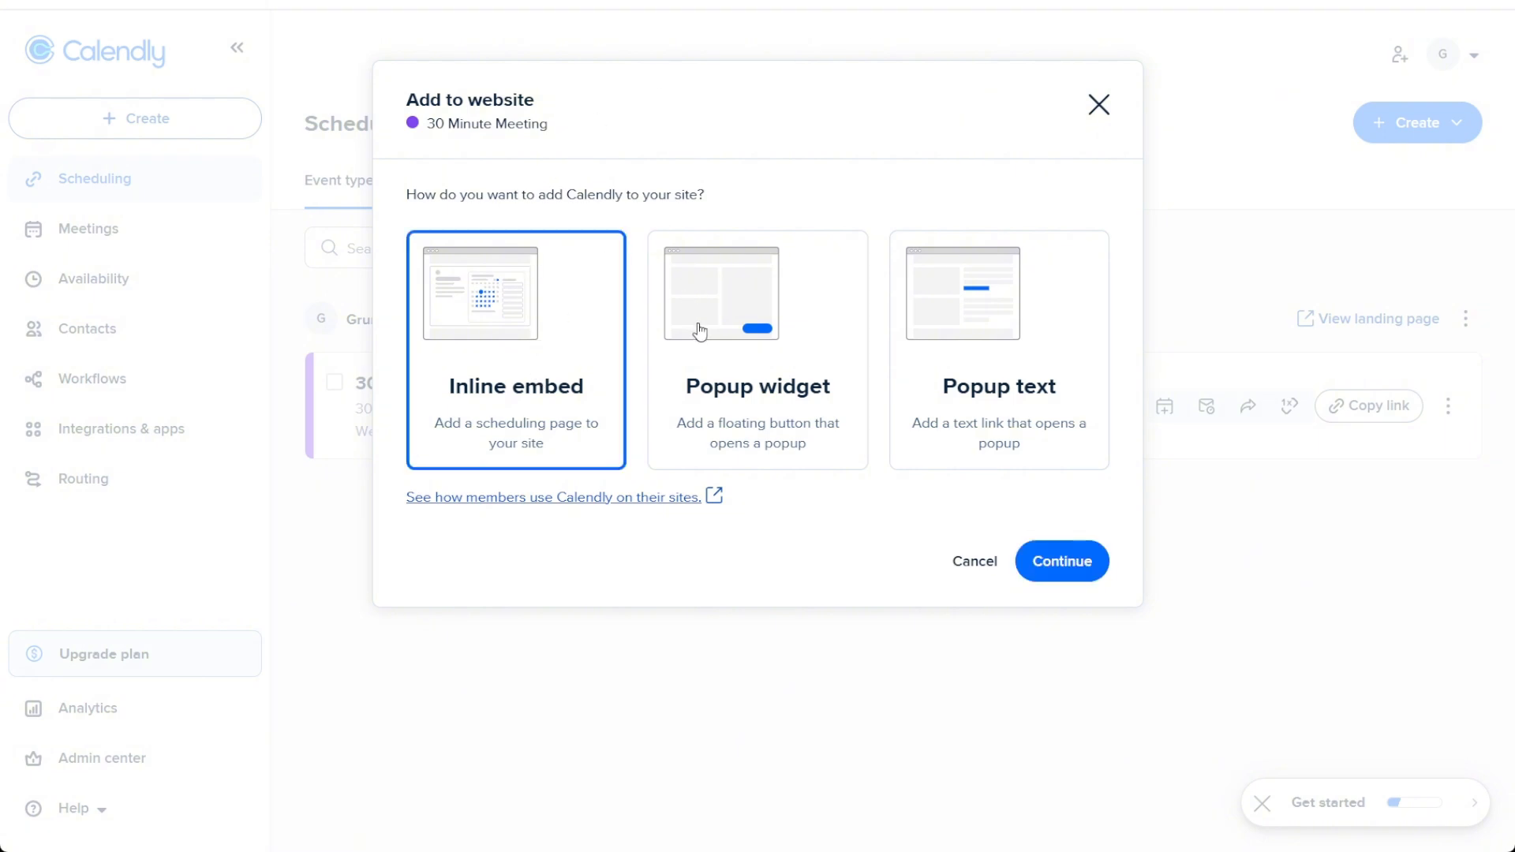
{"action": "left_click", "coordinate": [697, 326]}
{"action": "left_click", "coordinate": [1007, 341]}
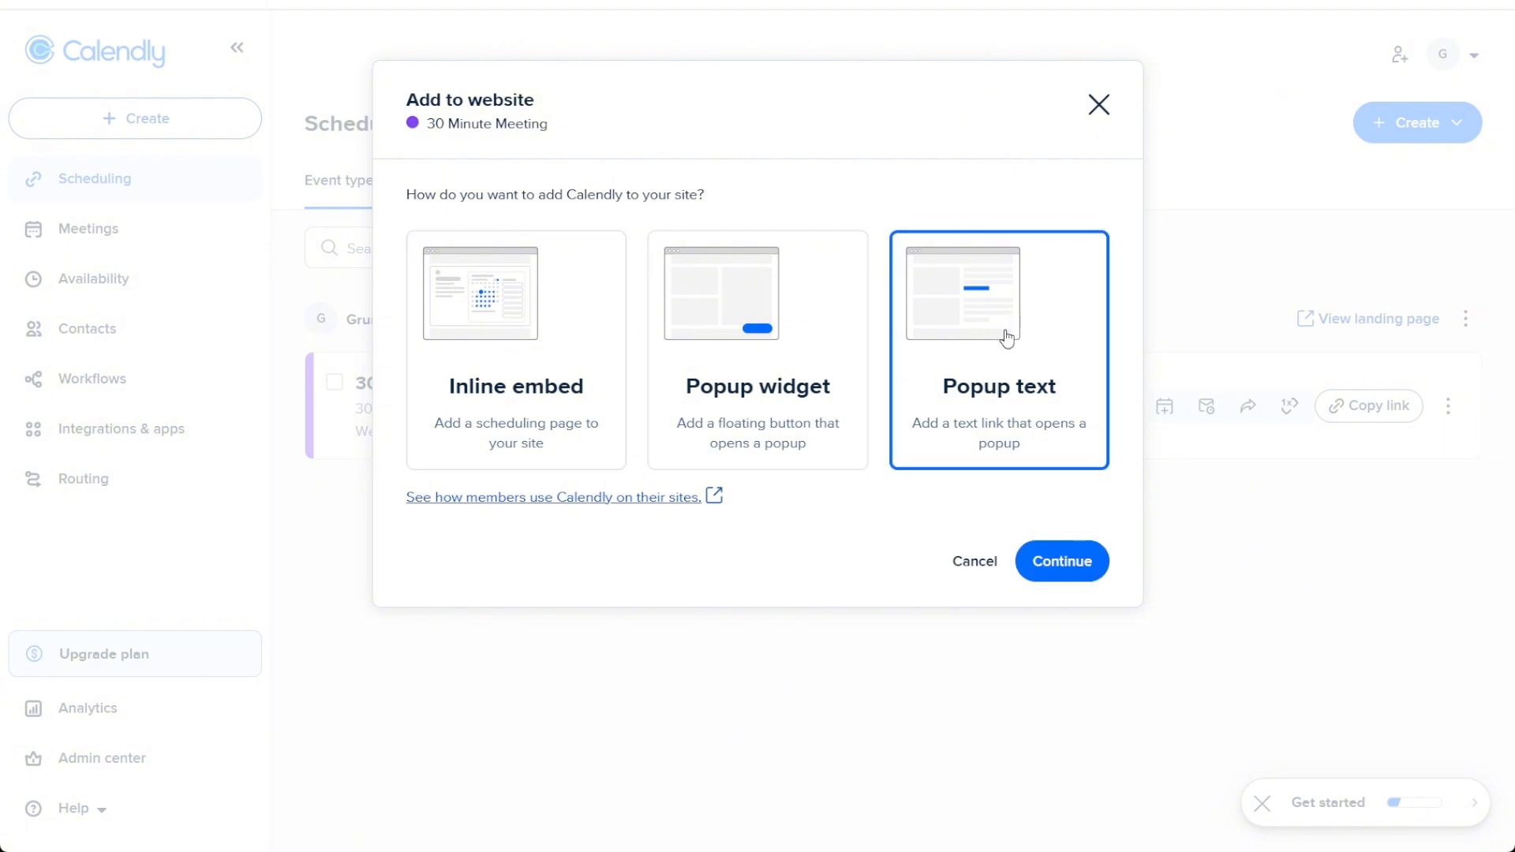
{"action": "left_click", "coordinate": [585, 392]}
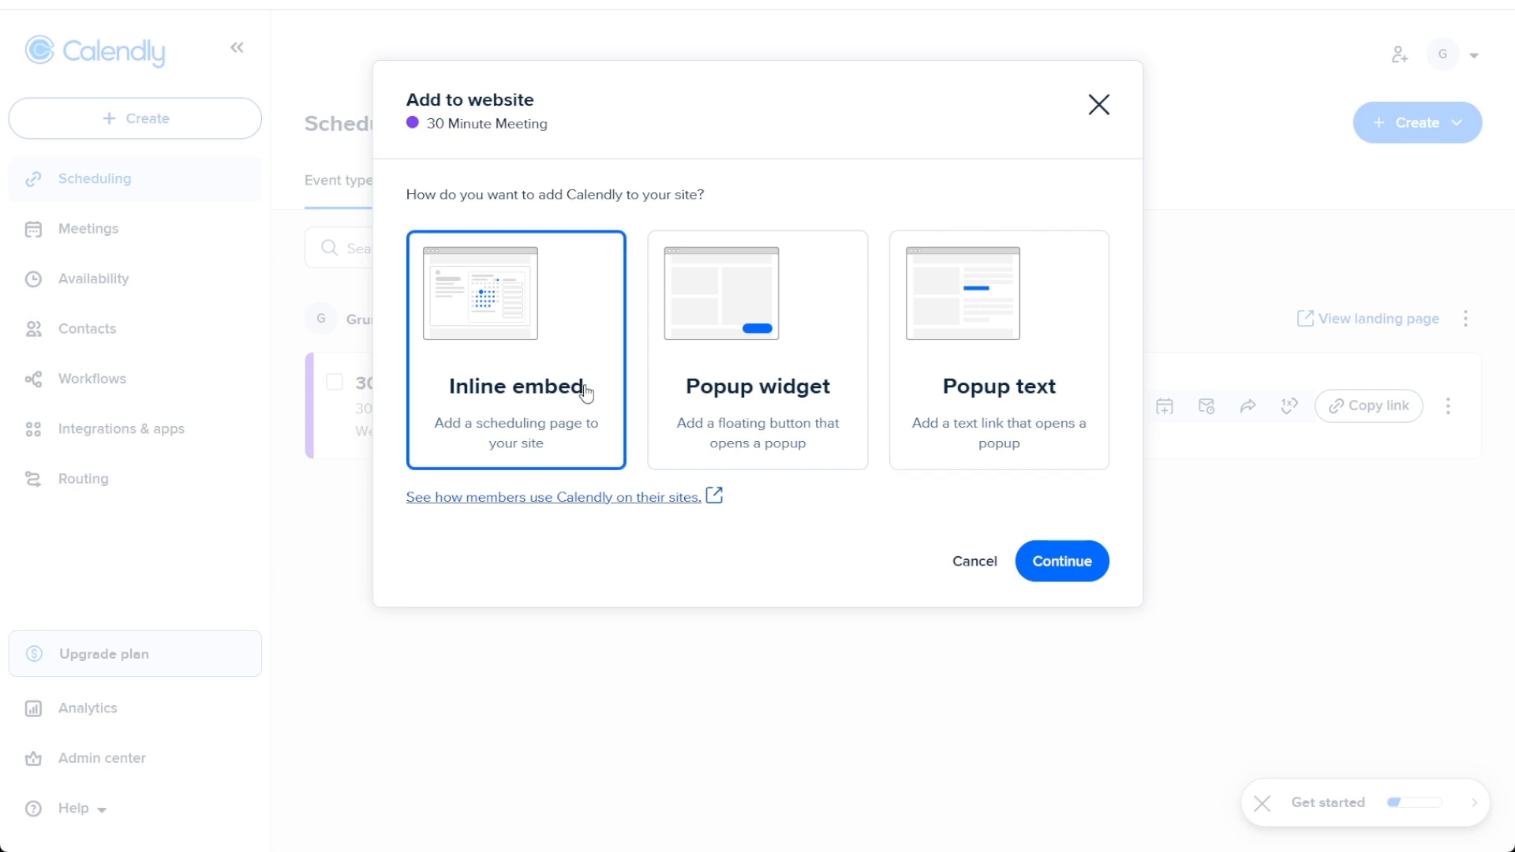
{"action": "left_click", "coordinate": [1047, 563]}
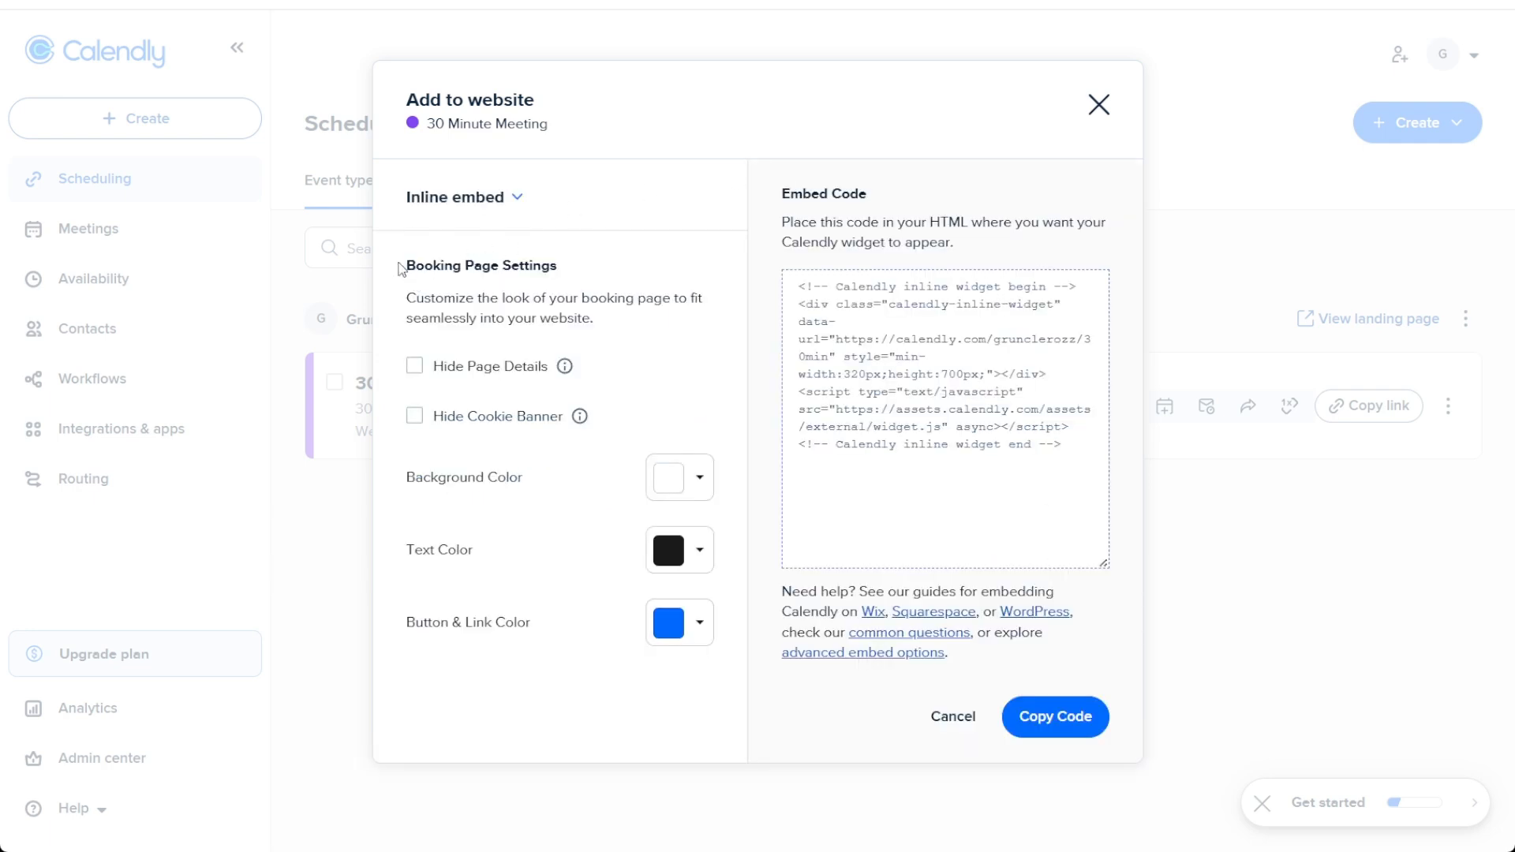
Step: Hide the cookie banner in the booking page settings and copy the inline embed code
{"action": "left_click_drag", "start_coordinate": [399, 263], "coordinate": [580, 293]}
{"action": "left_click", "coordinate": [628, 280]}
{"action": "left_click", "coordinate": [418, 368]}
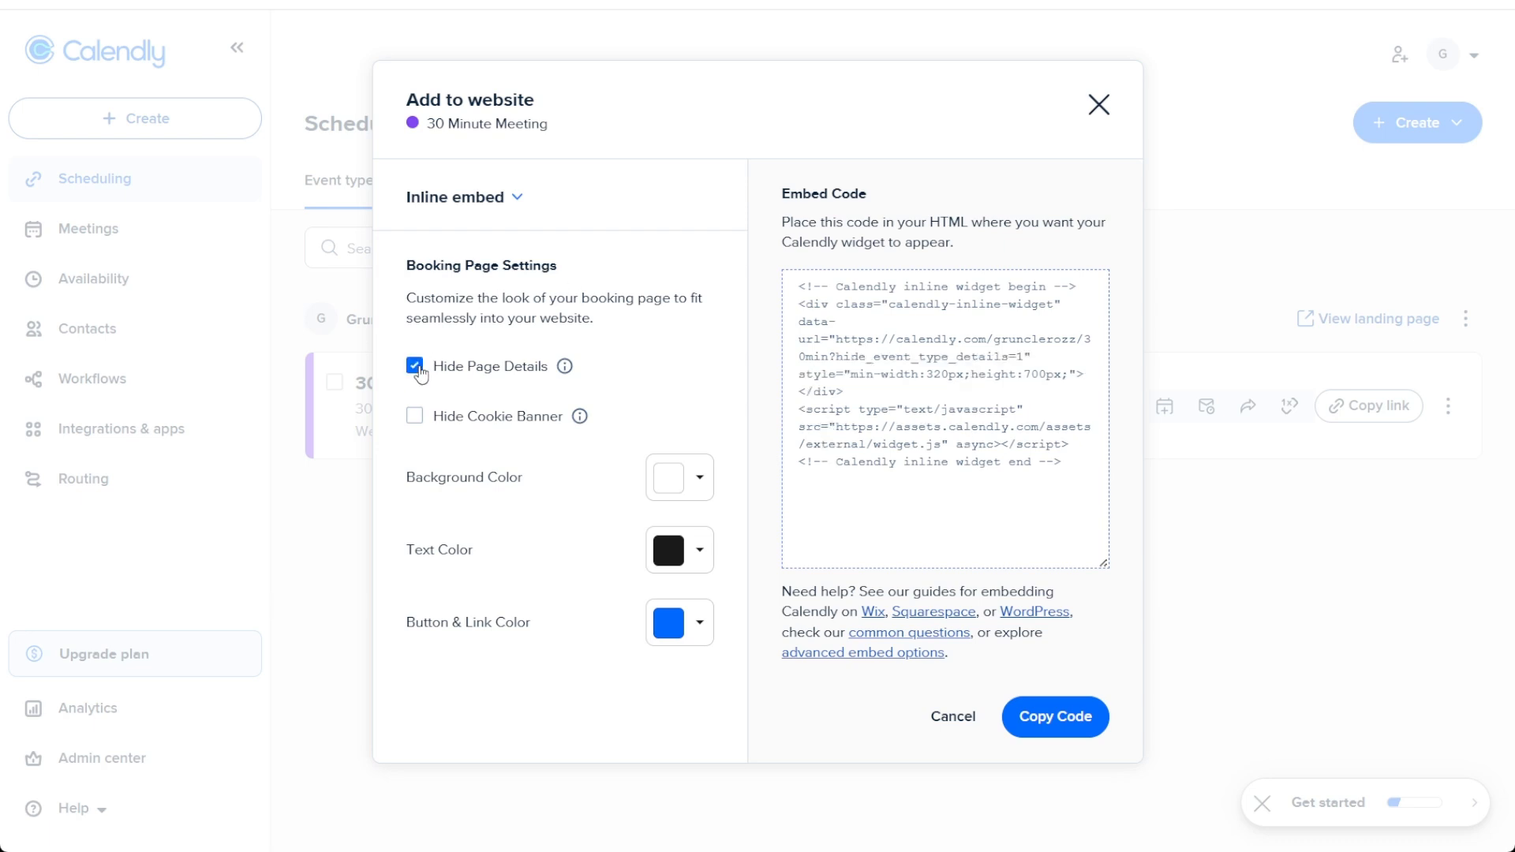
{"action": "left_click", "coordinate": [418, 370]}
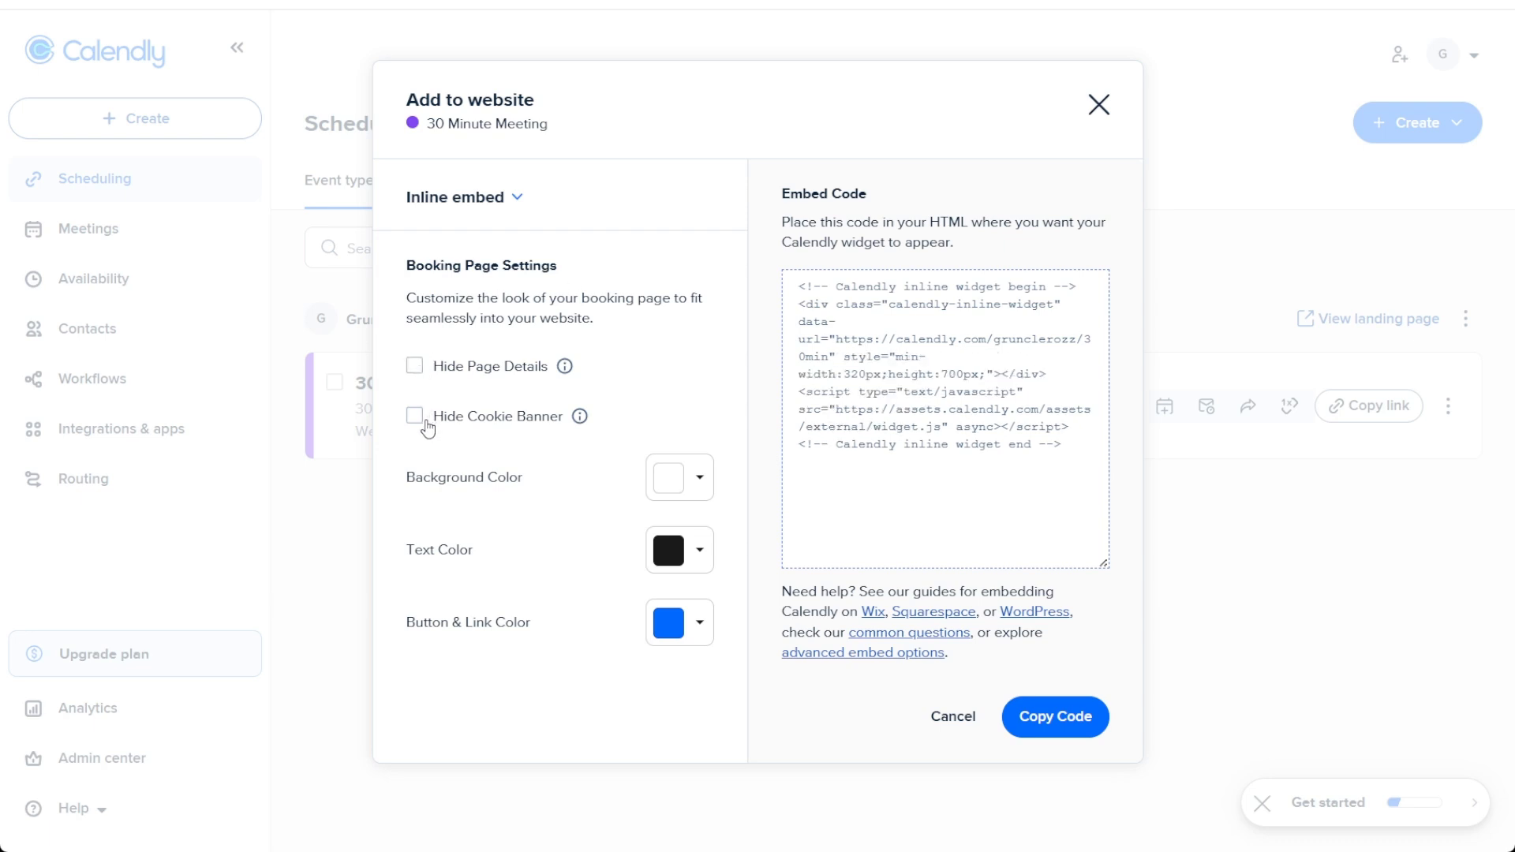
{"action": "left_click", "coordinate": [418, 423]}
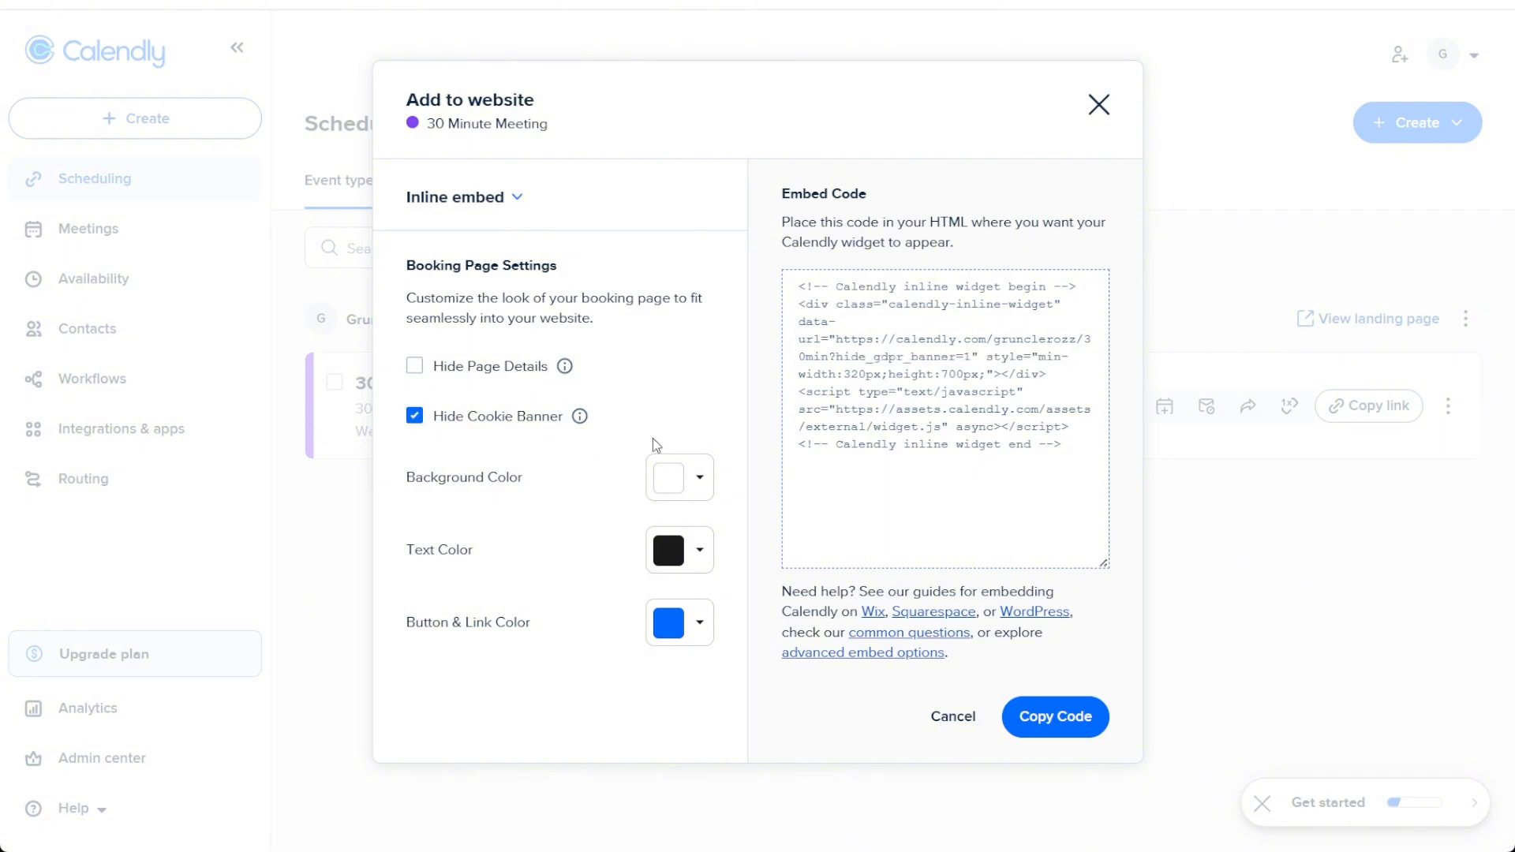
{"action": "left_click", "coordinate": [698, 479]}
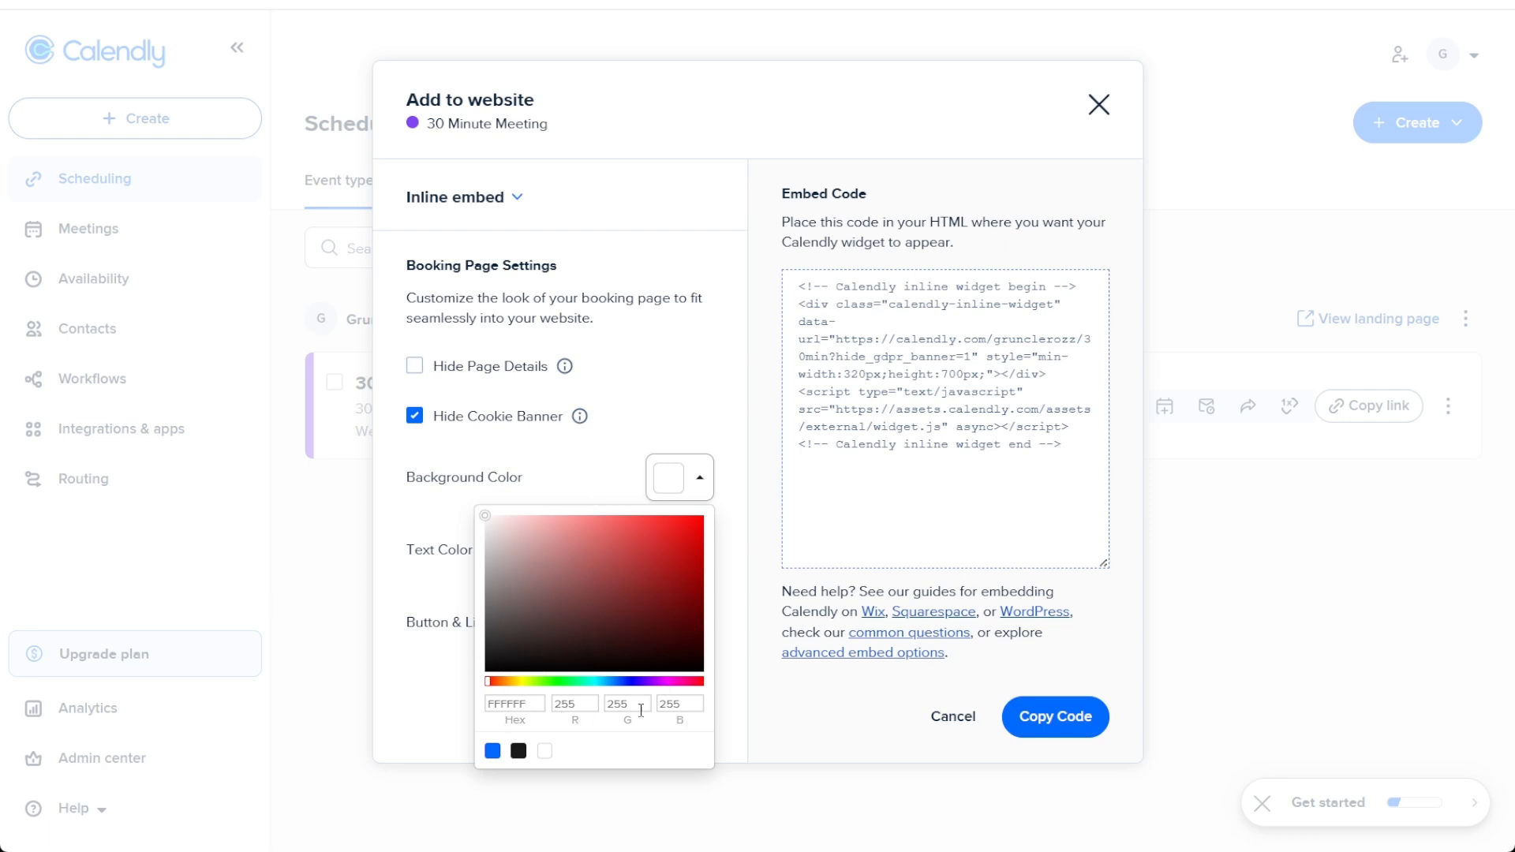
{"action": "left_click", "coordinate": [547, 479]}
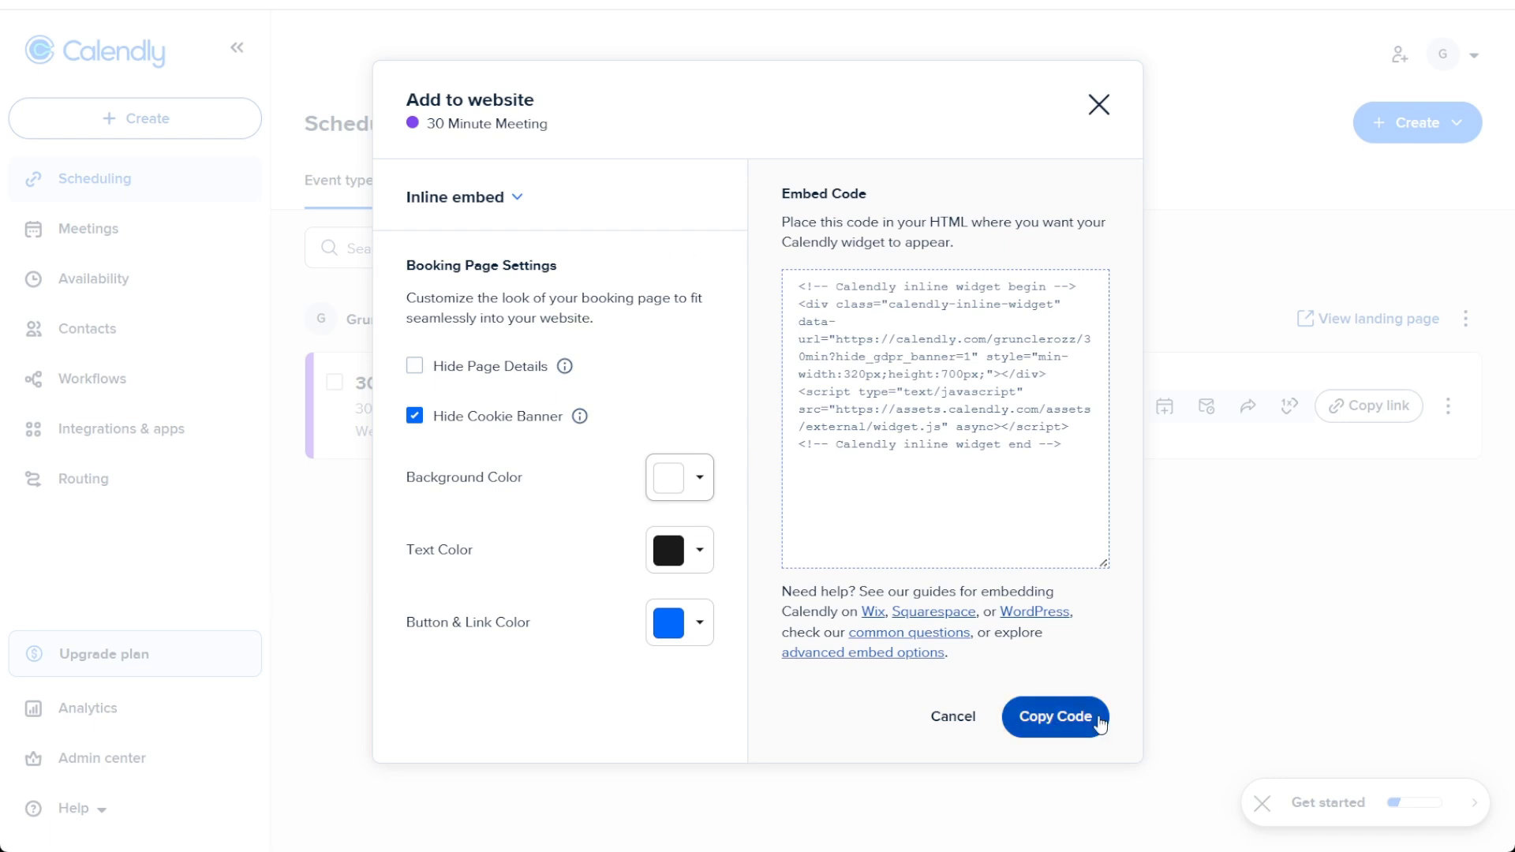
{"action": "left_click", "coordinate": [1095, 725]}
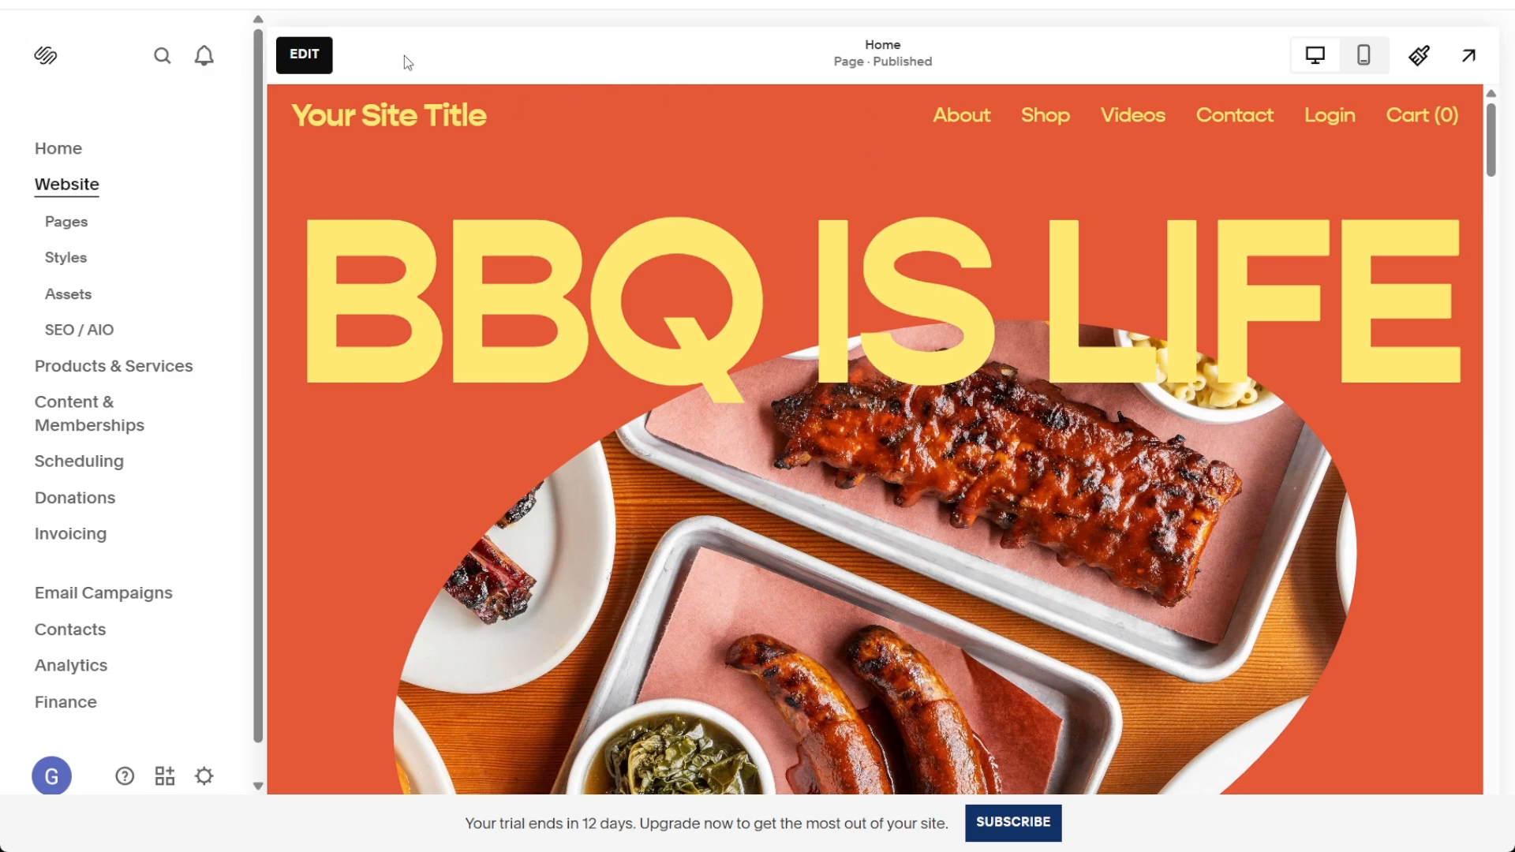
Step: In Squarespace, edit the Home page and add a blank section directly below the BBQ hero section
{"action": "left_click", "coordinate": [305, 54]}
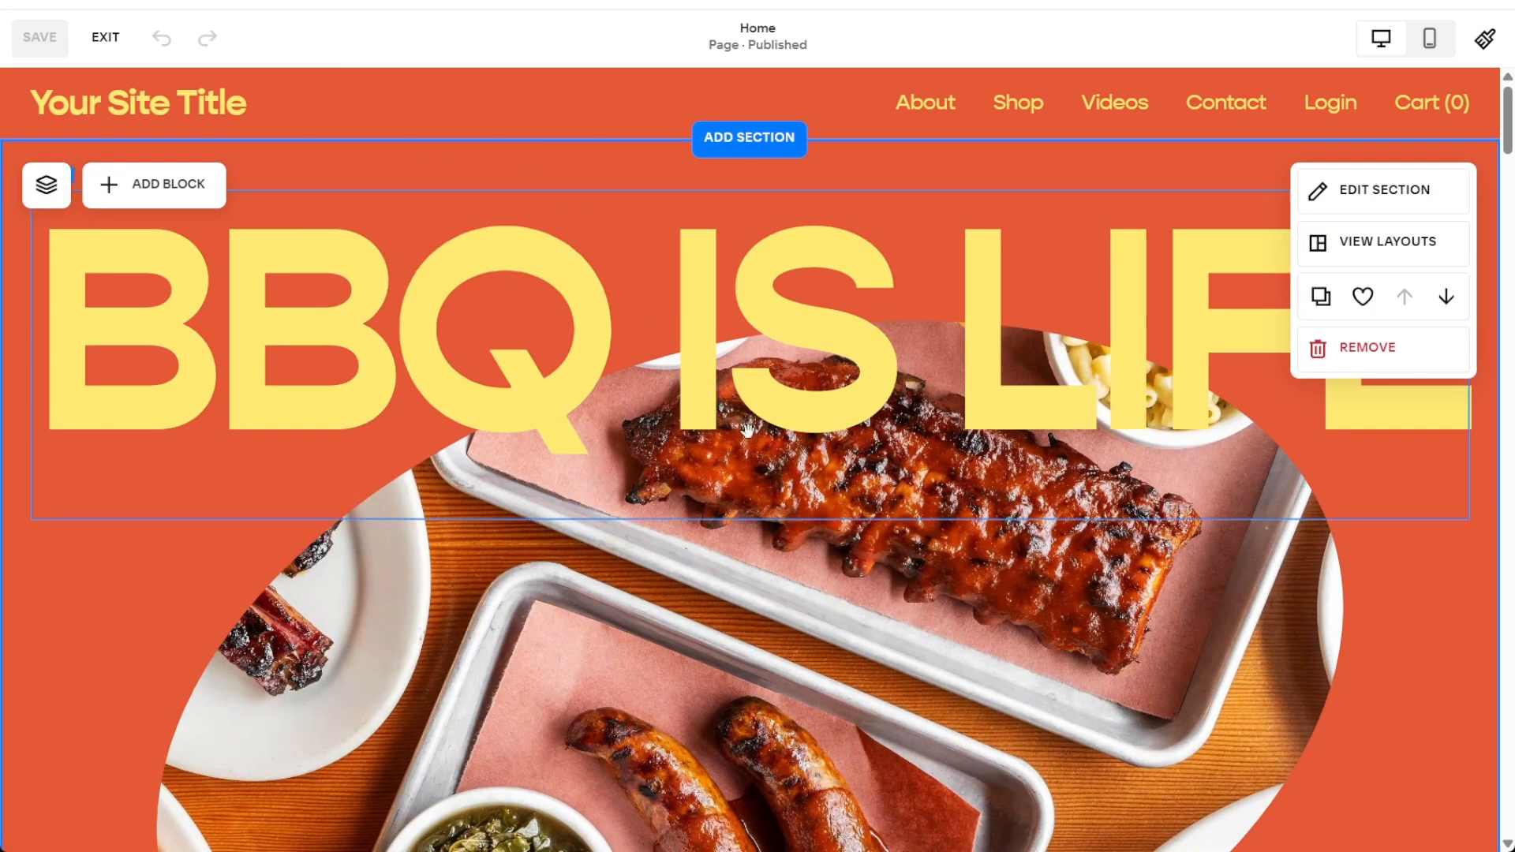
{"action": "scroll", "coordinate": [842, 567], "scroll_direction": "down", "scroll_amount": 2}
{"action": "scroll", "coordinate": [843, 570], "scroll_direction": "down", "scroll_amount": 4}
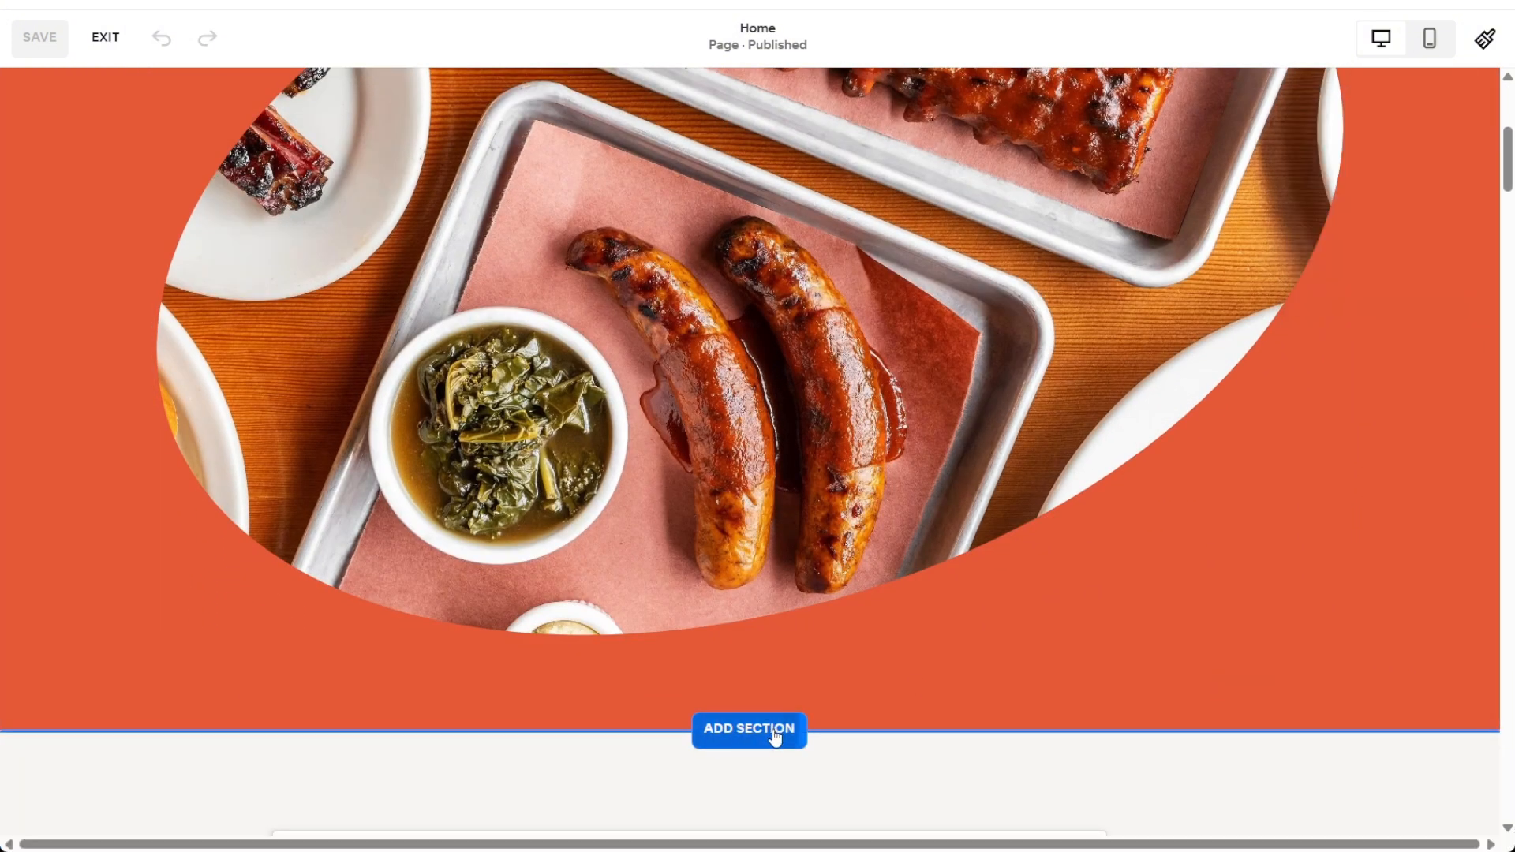
{"action": "left_click", "coordinate": [774, 731]}
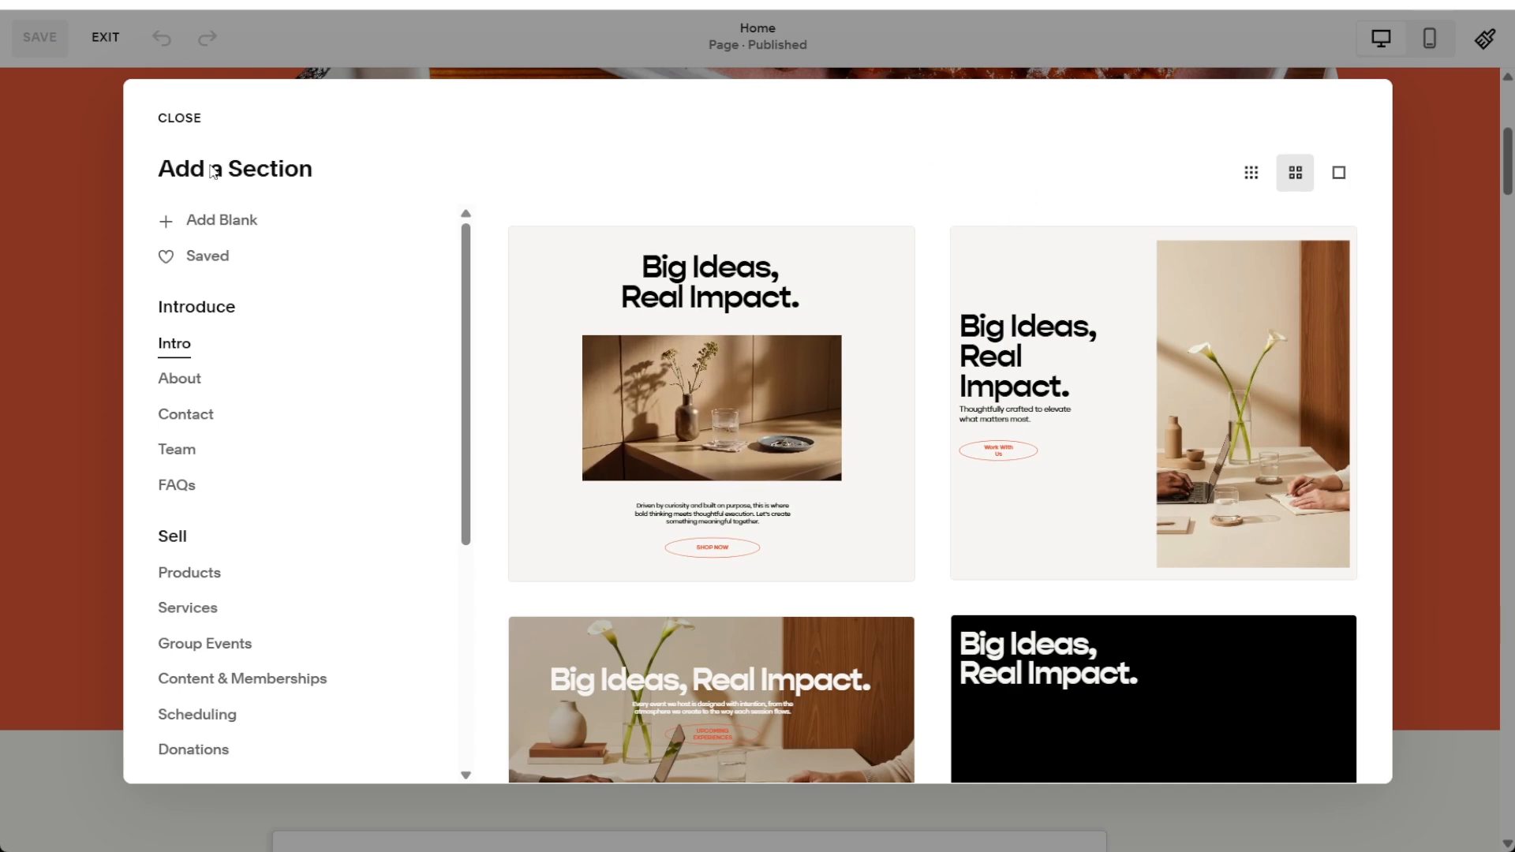
{"action": "left_click", "coordinate": [205, 222]}
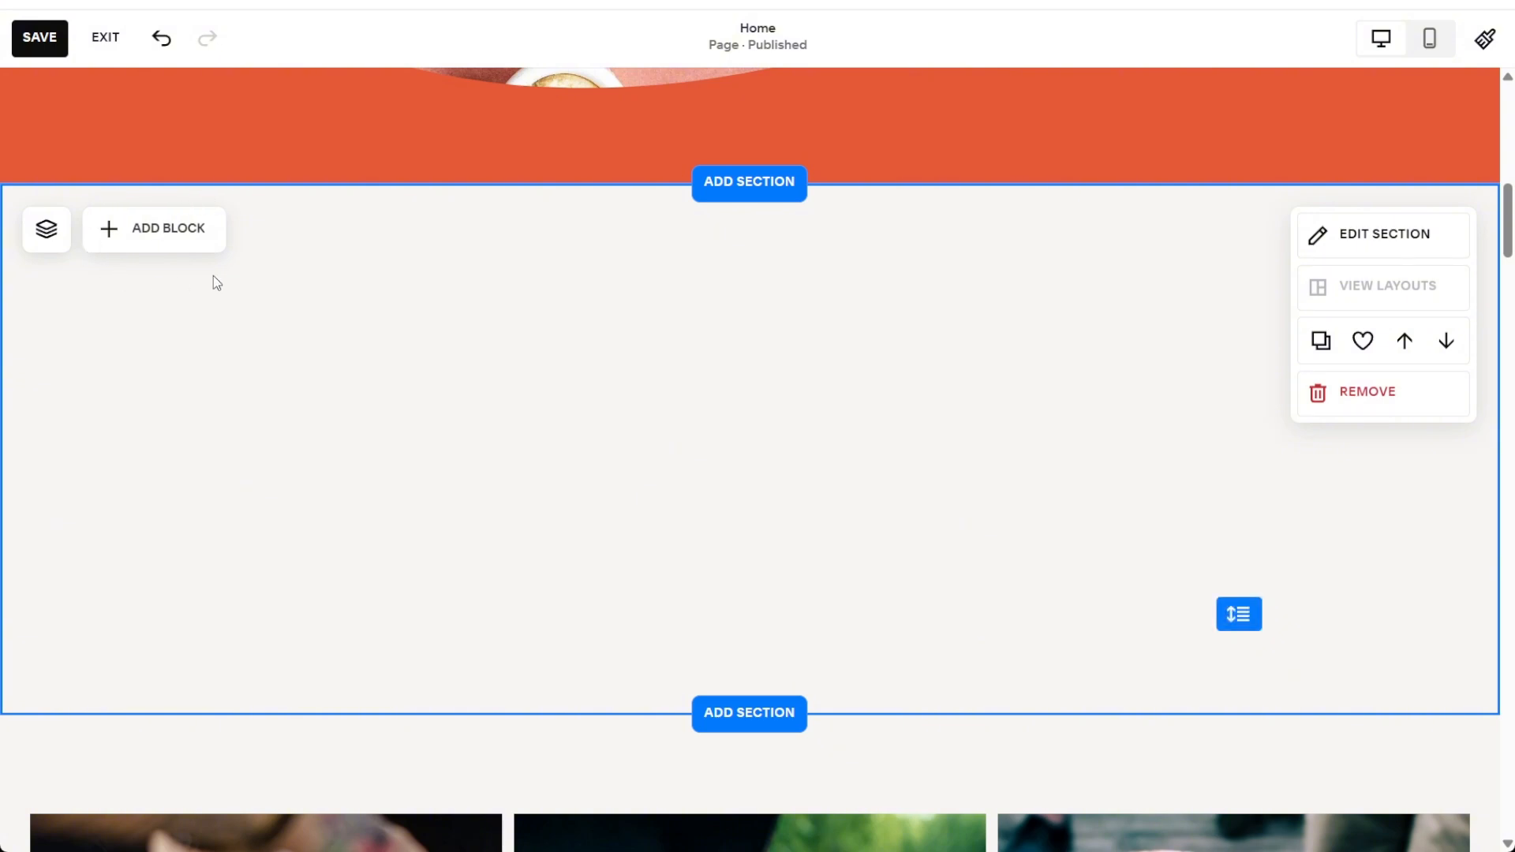
Step: Find the Embed block and place it near the upper middle of the blank section
{"action": "left_click", "coordinate": [141, 245]}
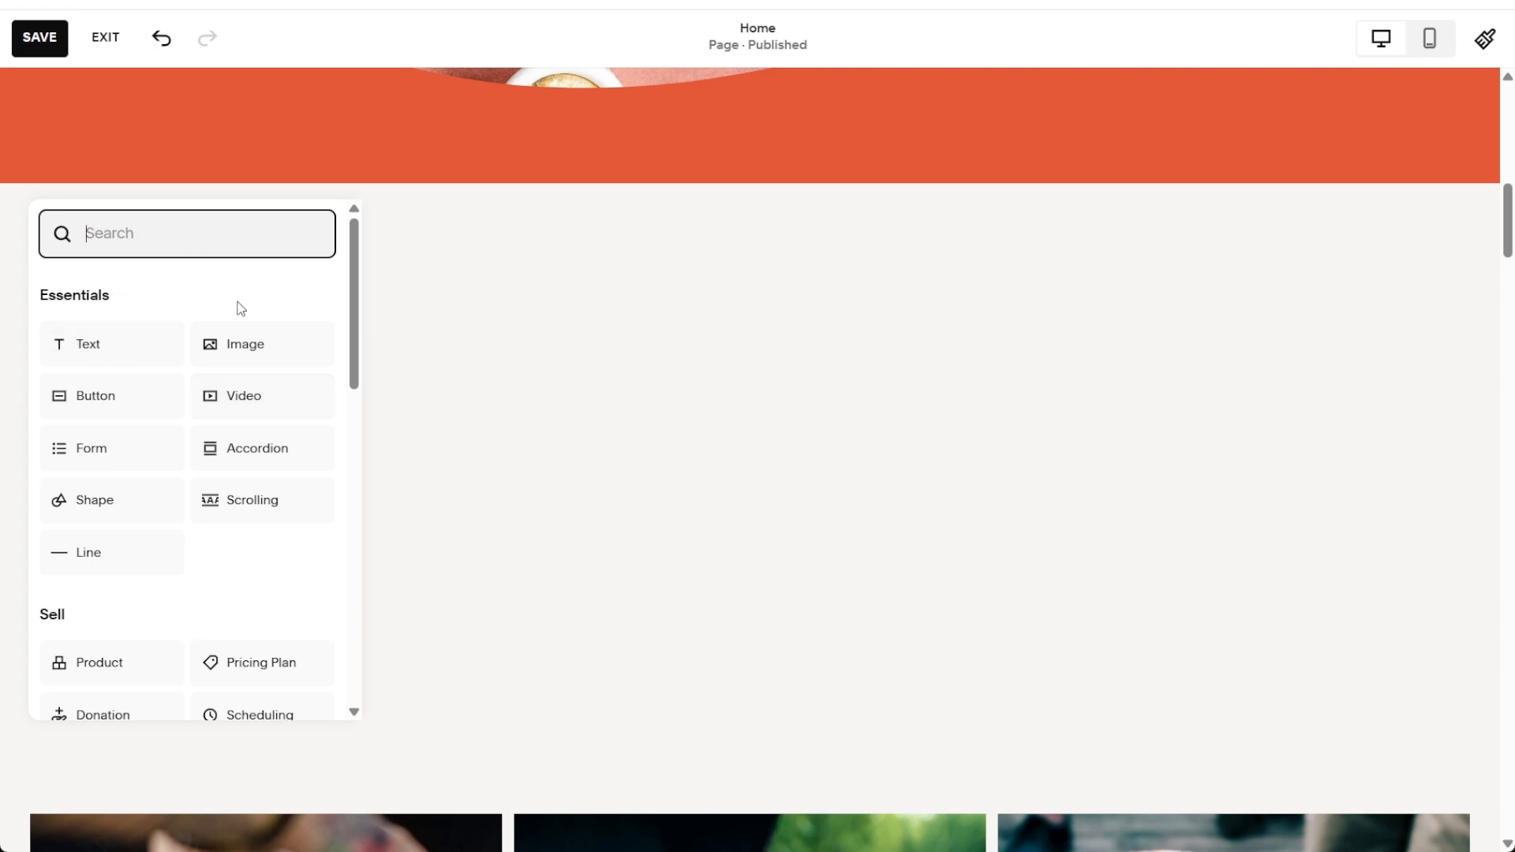
{"action": "scroll", "coordinate": [177, 473], "scroll_direction": "down", "scroll_amount": 6}
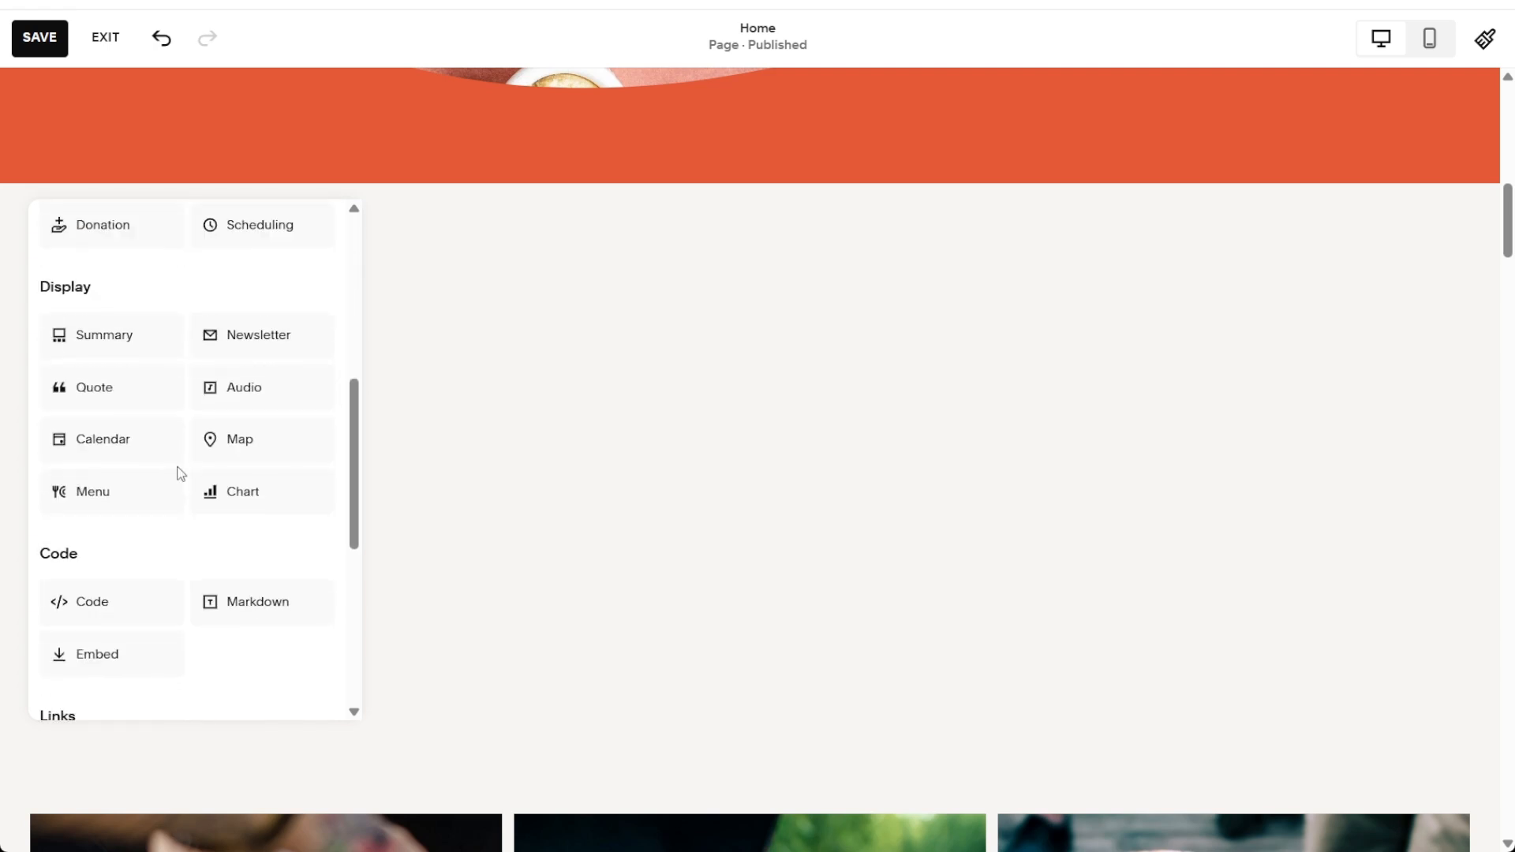
{"action": "scroll", "coordinate": [181, 473], "scroll_direction": "down", "scroll_amount": 2}
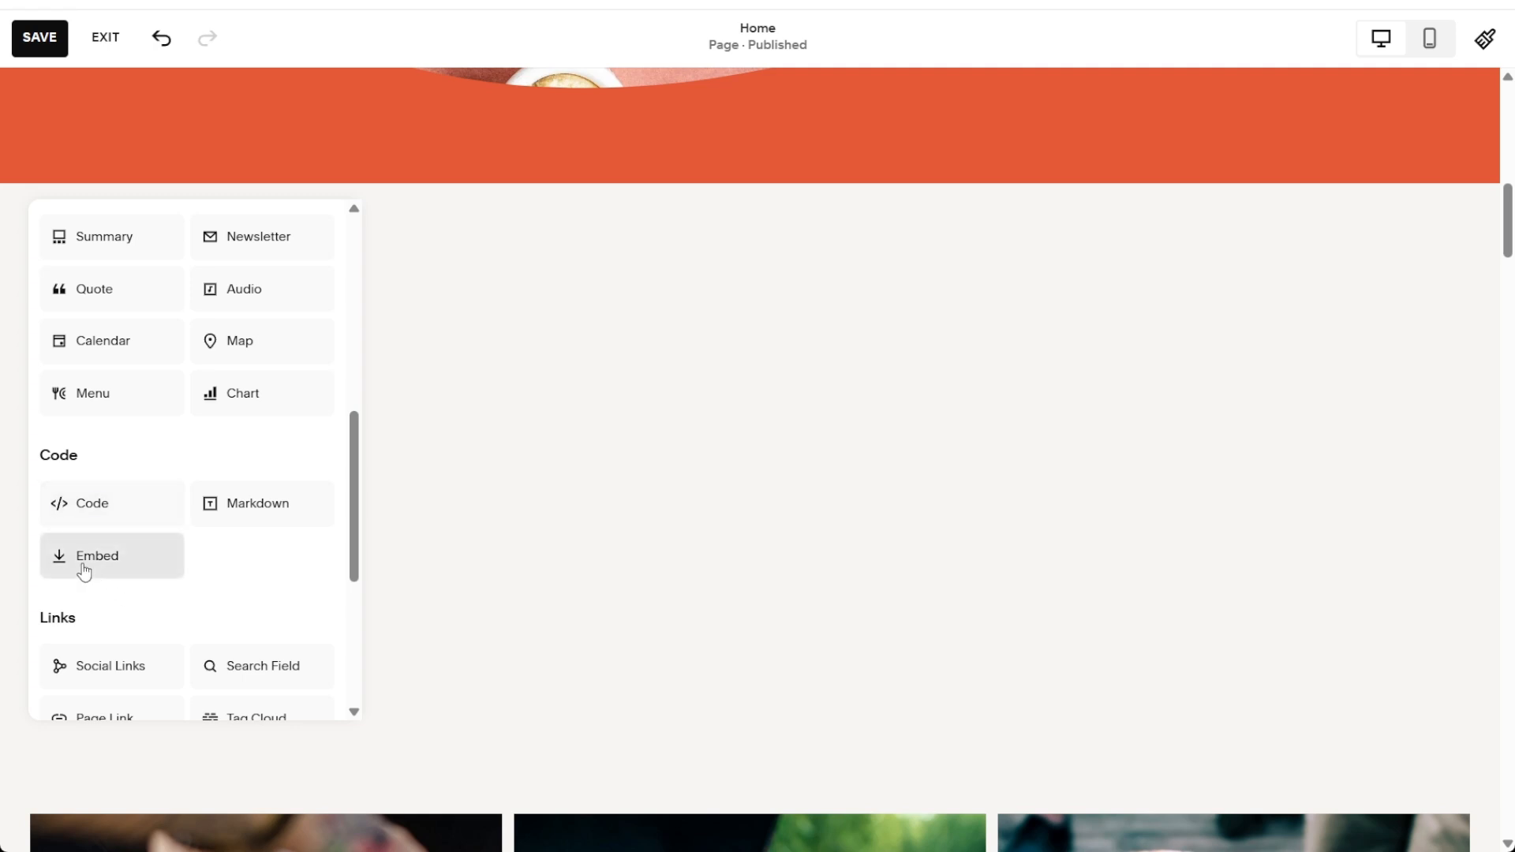
{"action": "scroll", "coordinate": [84, 571], "scroll_direction": "up", "scroll_amount": 10}
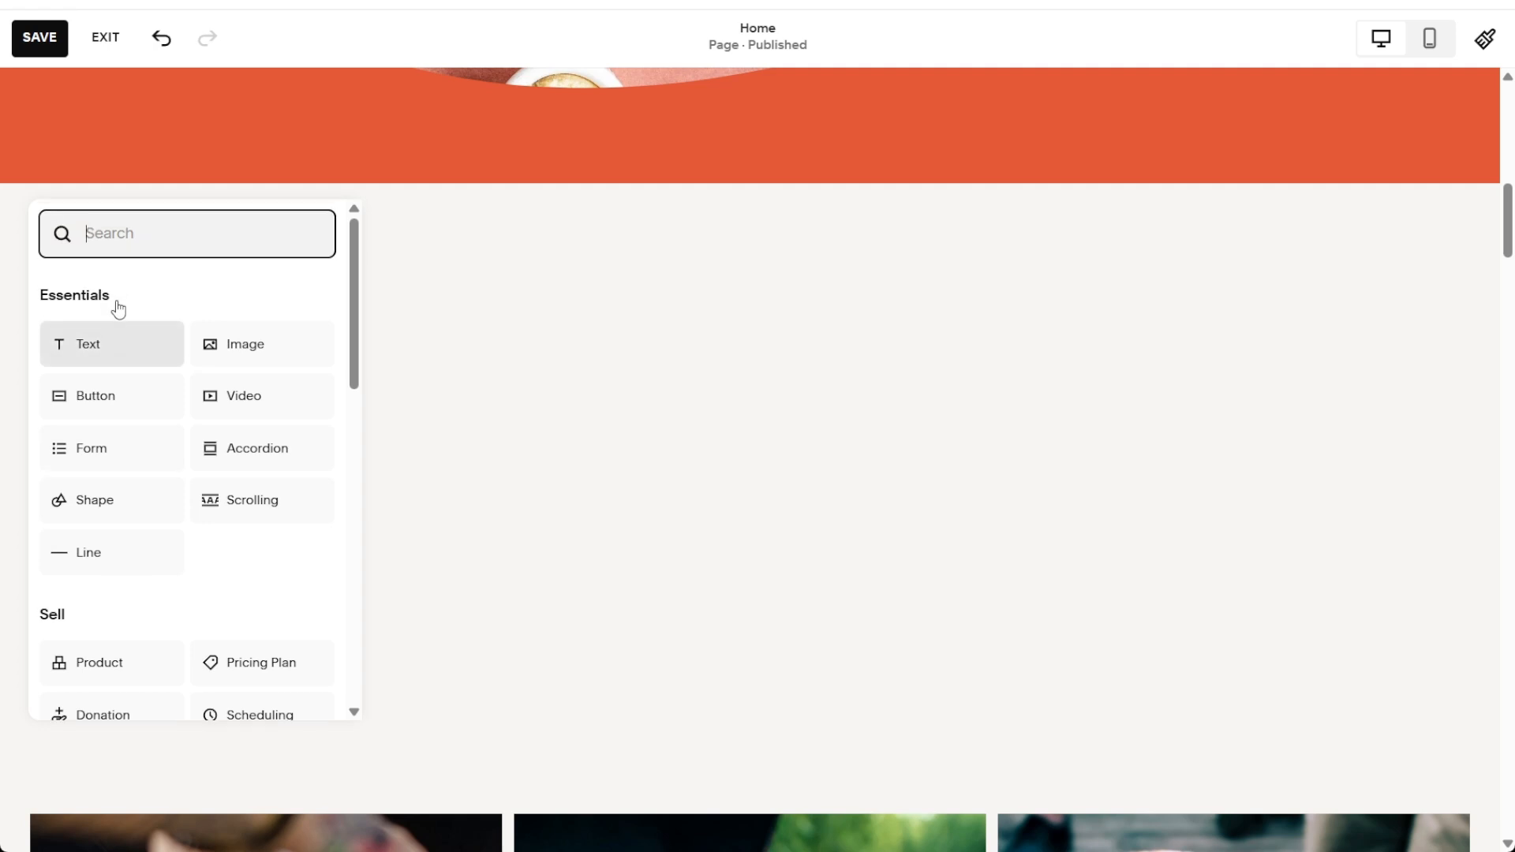
{"action": "type", "text": "Embed"}
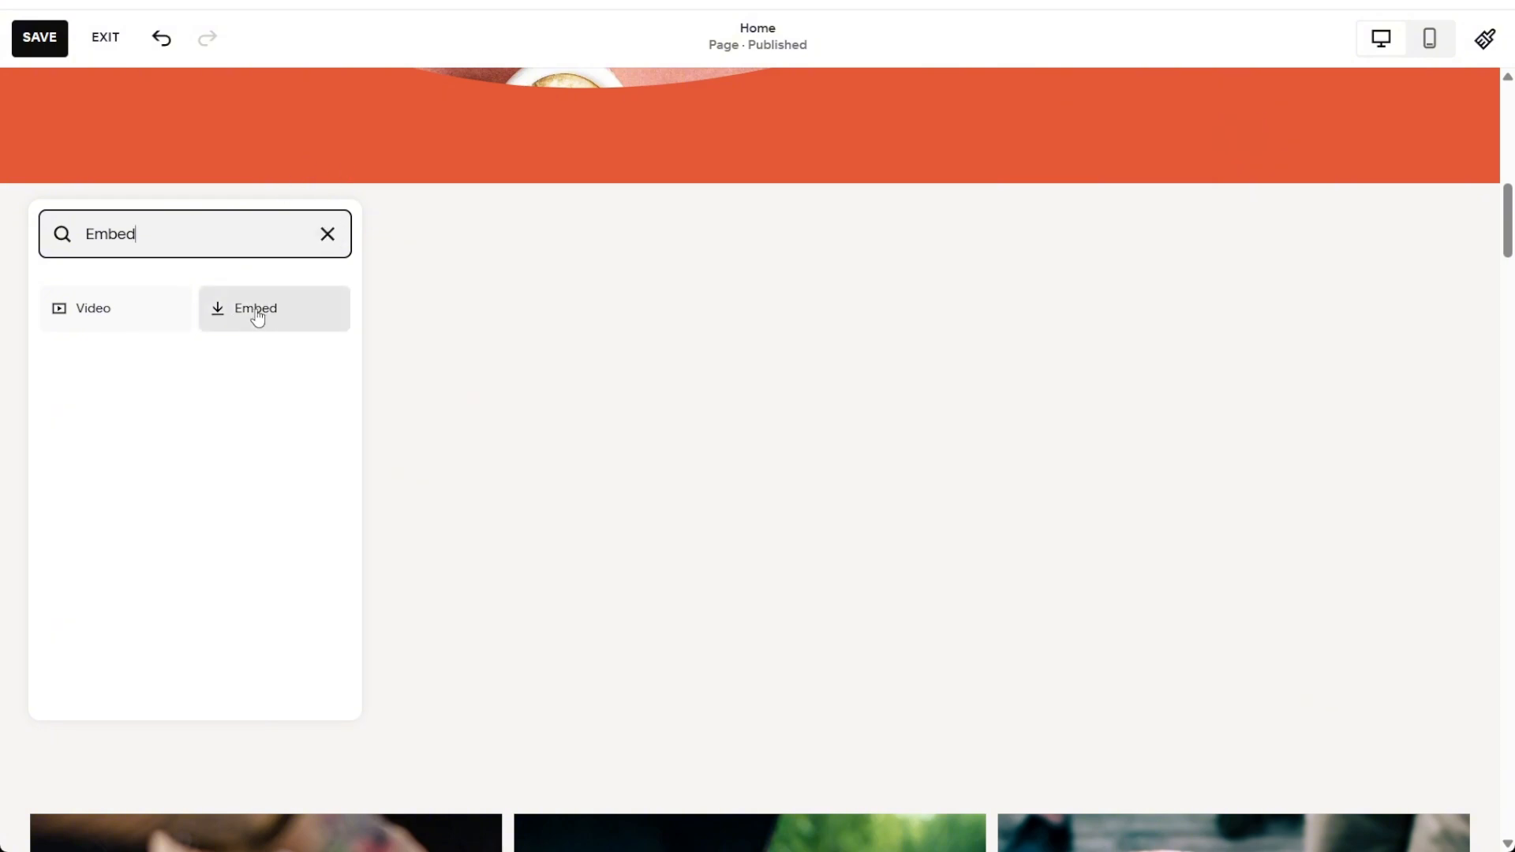
{"action": "left_click_drag", "start_coordinate": [257, 313], "coordinate": [557, 321]}
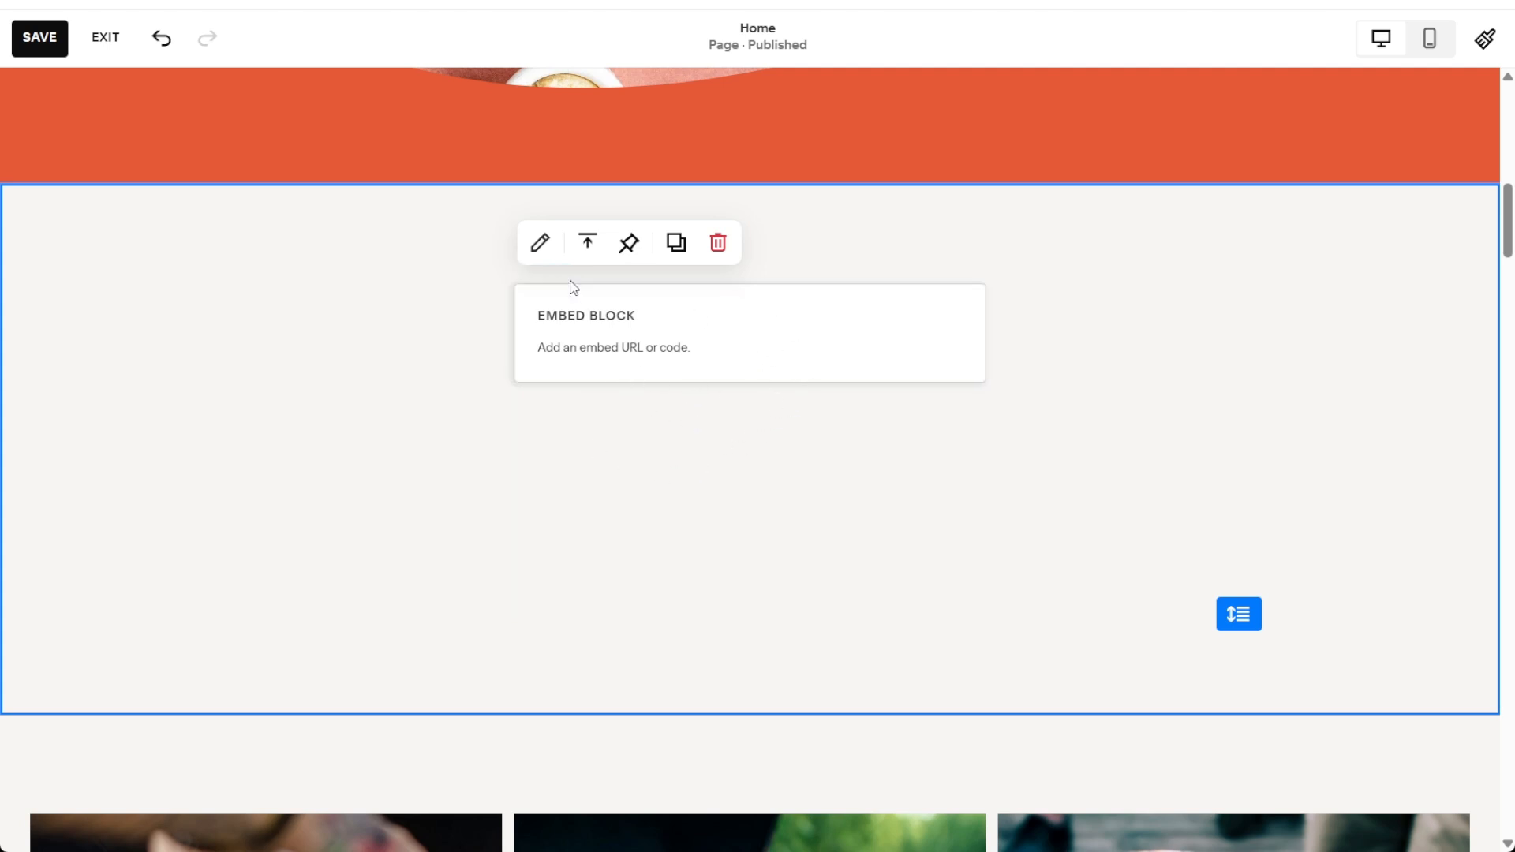
Step: Set the Embed block to embed as Code Snippet and paste the copied Calendly inline widget code as its embed data
{"action": "left_click", "coordinate": [542, 244]}
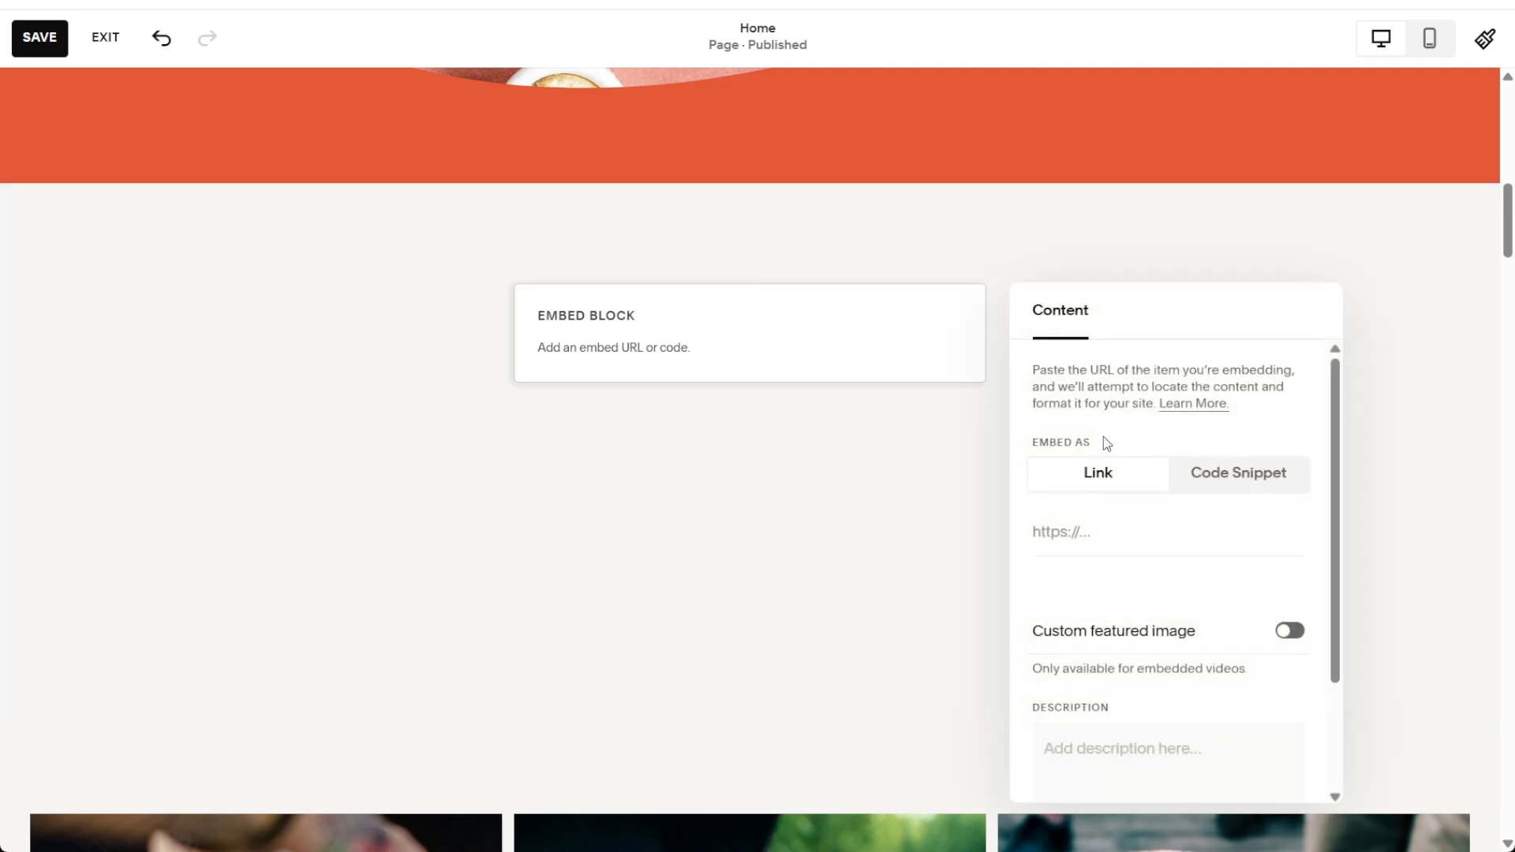
{"action": "left_click_drag", "start_coordinate": [1030, 439], "coordinate": [1144, 438]}
{"action": "left_click", "coordinate": [1144, 438]}
{"action": "left_click", "coordinate": [1255, 478]}
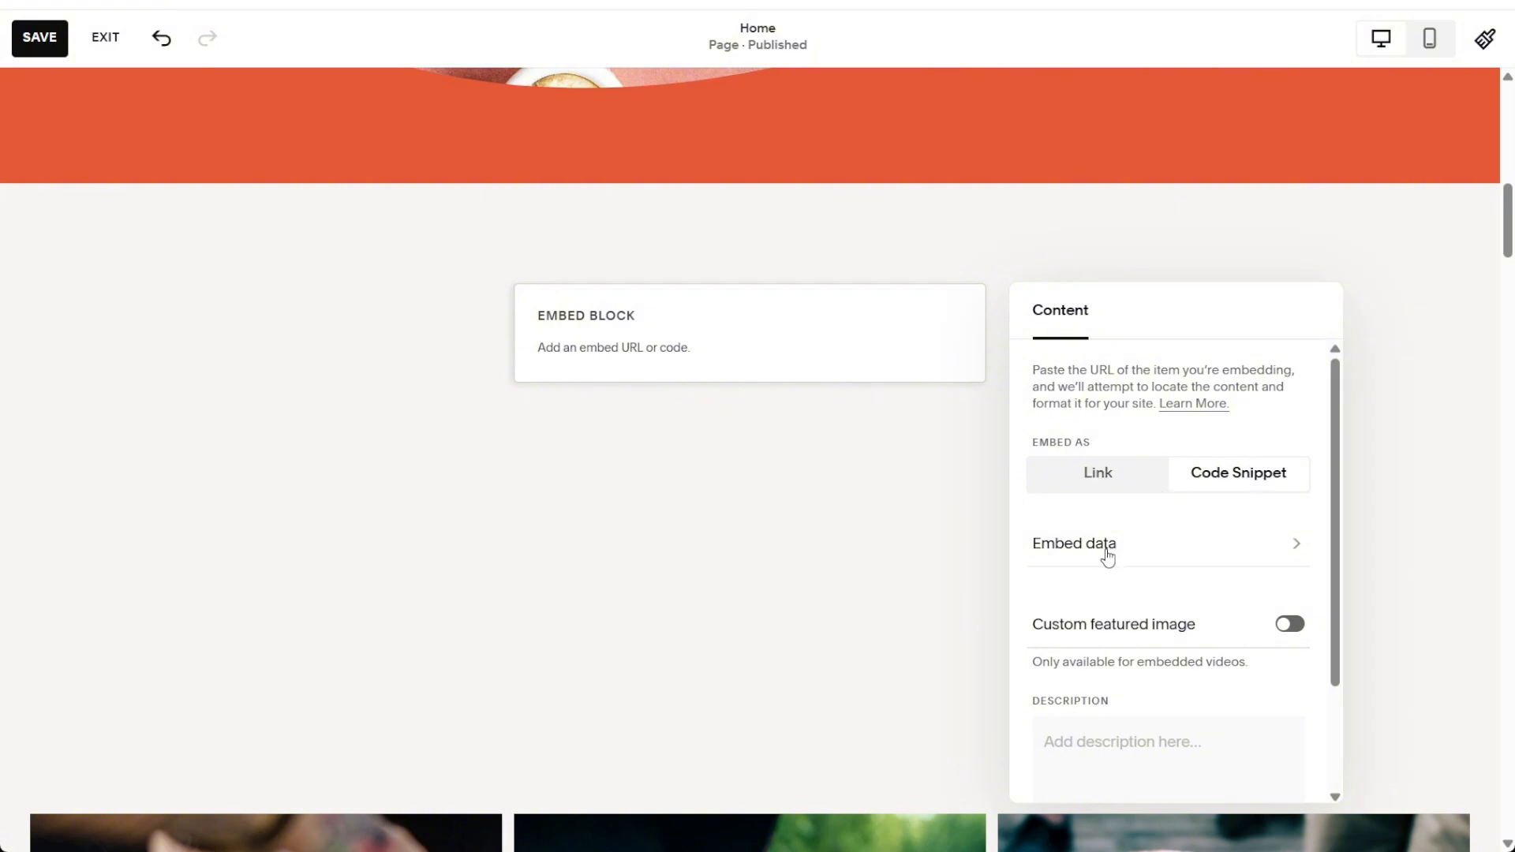
{"action": "left_click", "coordinate": [1108, 555]}
{"action": "left_click", "coordinate": [1132, 382]}
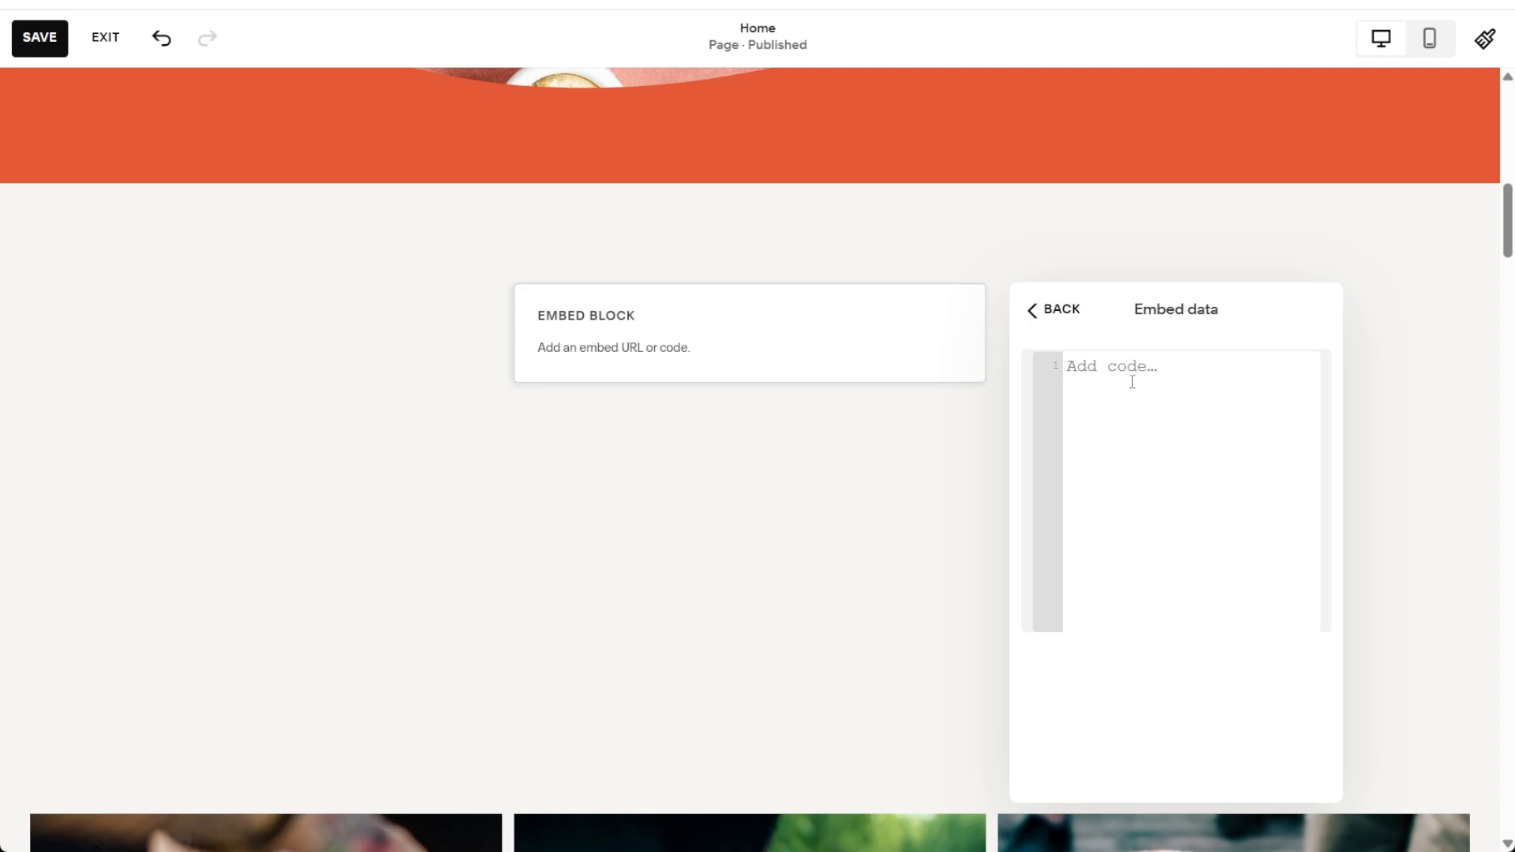
{"action": "type", "text": "<!-- Calendly inline widget begin --> <div class=\"calendly-inline-widget\" data-url=\"https://calendly.com/grunclerozz/30min?hide_gdpr_banner=1\" style=\"min-width:320px;height:700px;\"></div> <script type=\"text/javascript\" src=\"https://assets.calendly.com/assets/external/widget.js\" async></script> <!-- Calendly inline widget end -->"}
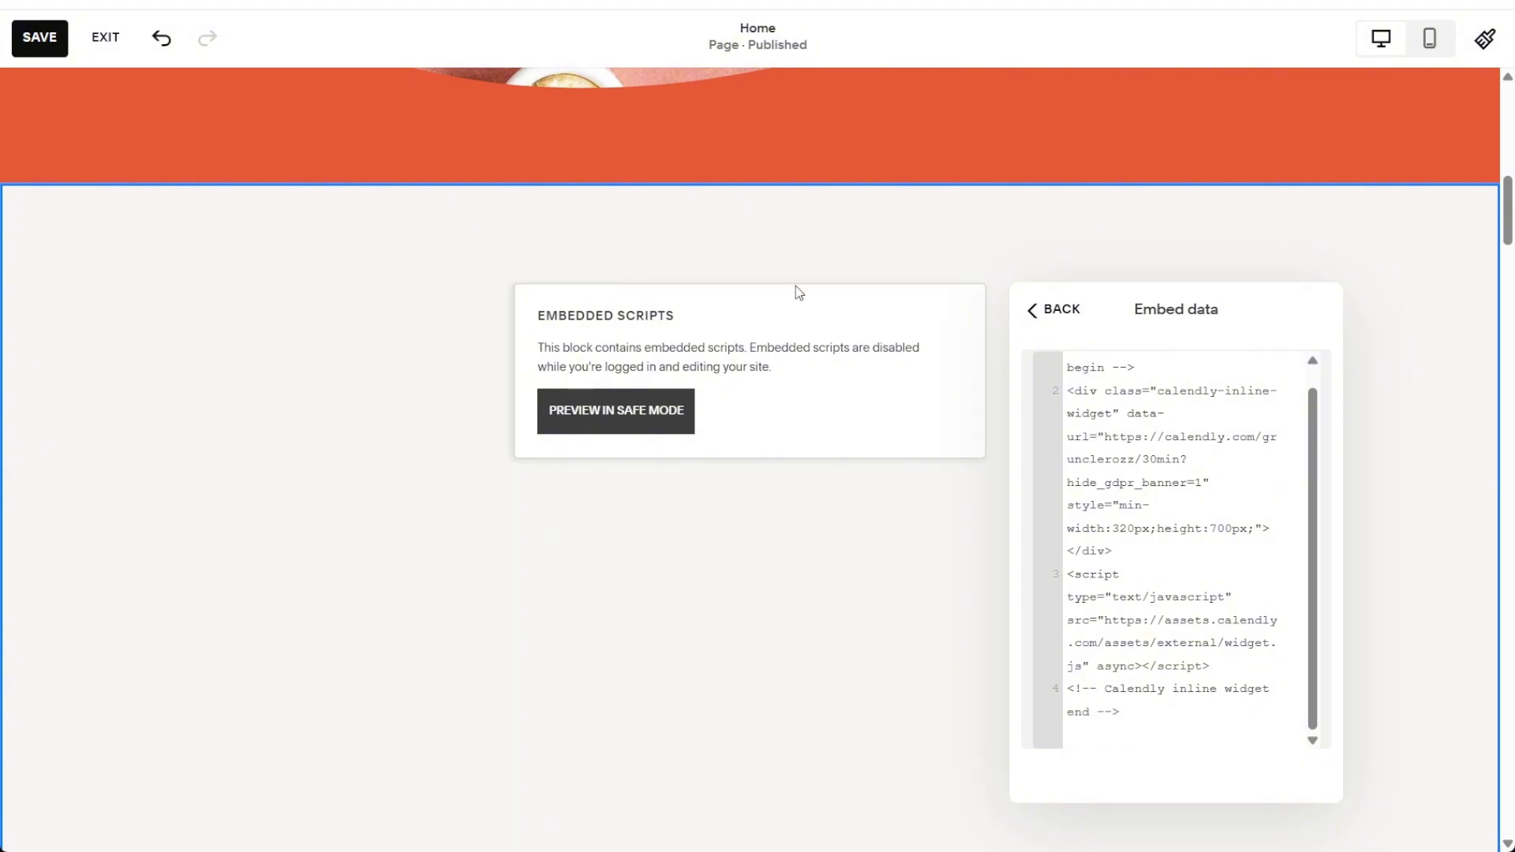
{"action": "left_click", "coordinate": [339, 470]}
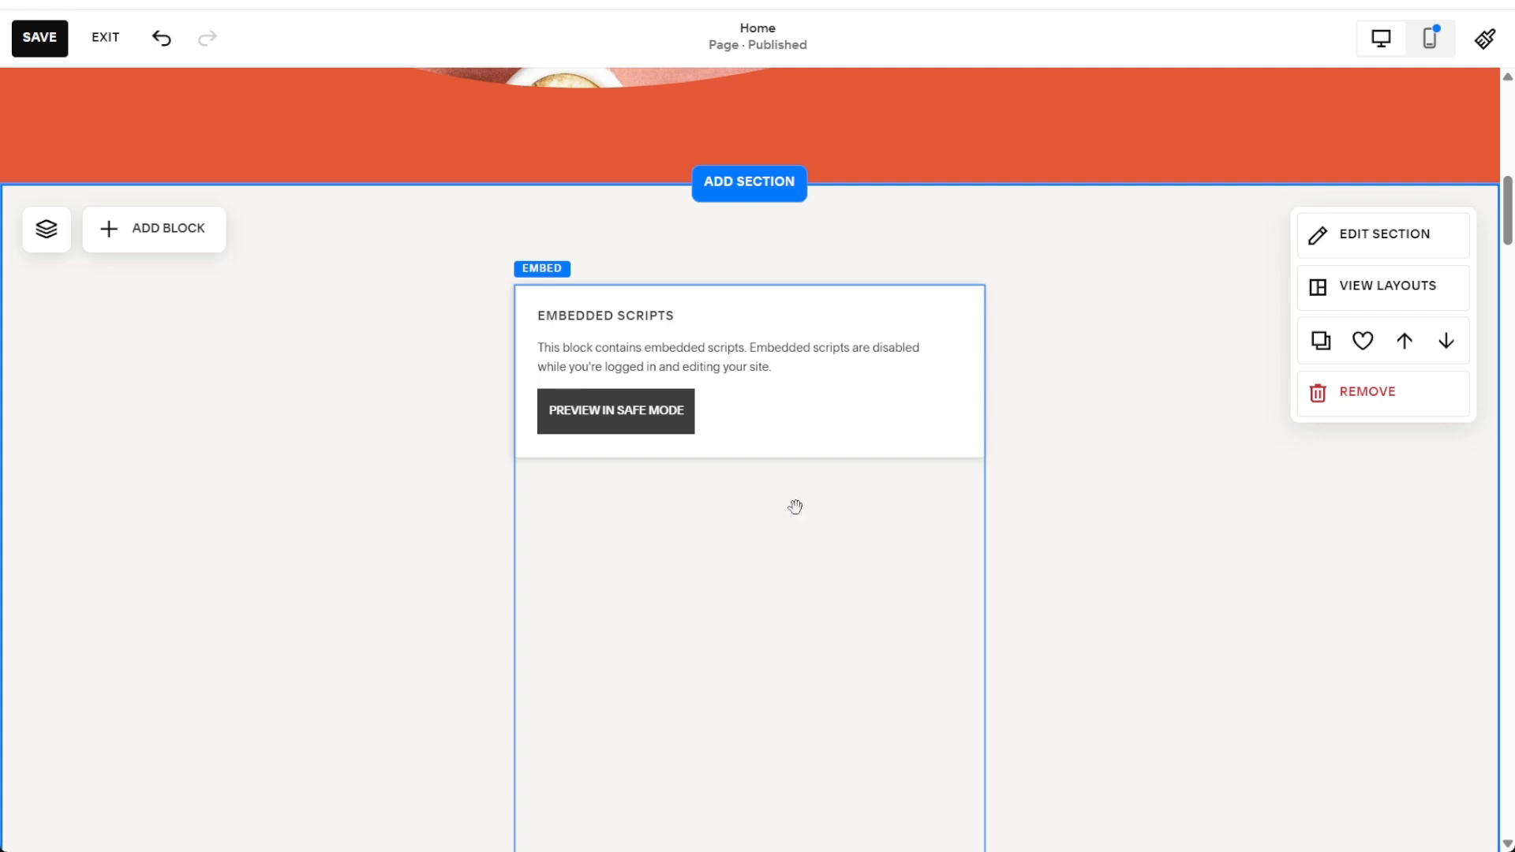
Step: Widen the Embed block on both sides so it spans the section's full content width
{"action": "left_click", "coordinate": [751, 542]}
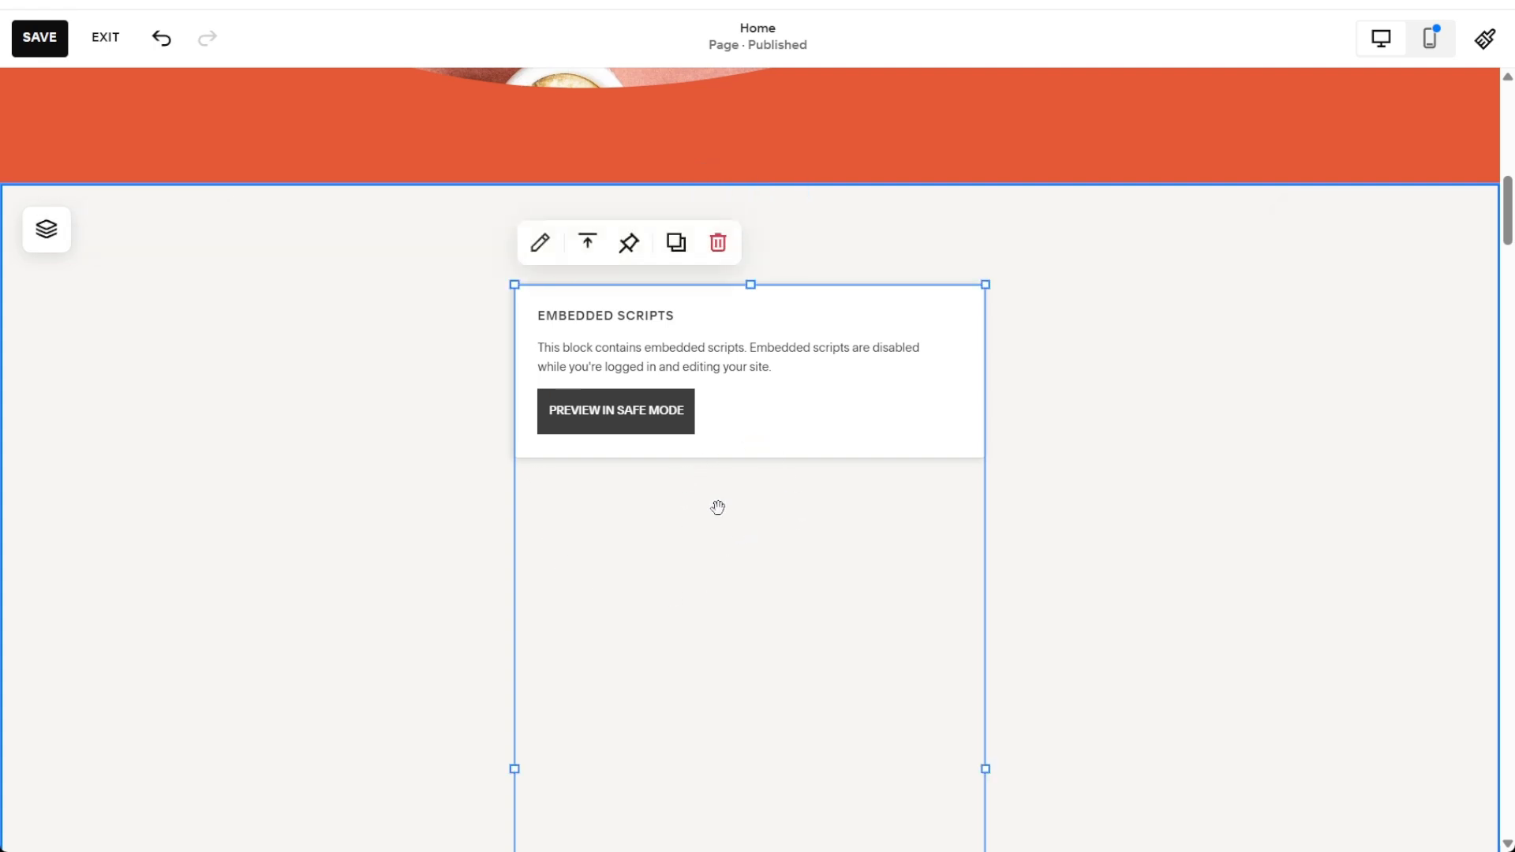
{"action": "scroll", "coordinate": [599, 346], "scroll_direction": "down", "scroll_amount": 5}
{"action": "scroll", "coordinate": [599, 345], "scroll_direction": "up", "scroll_amount": 1}
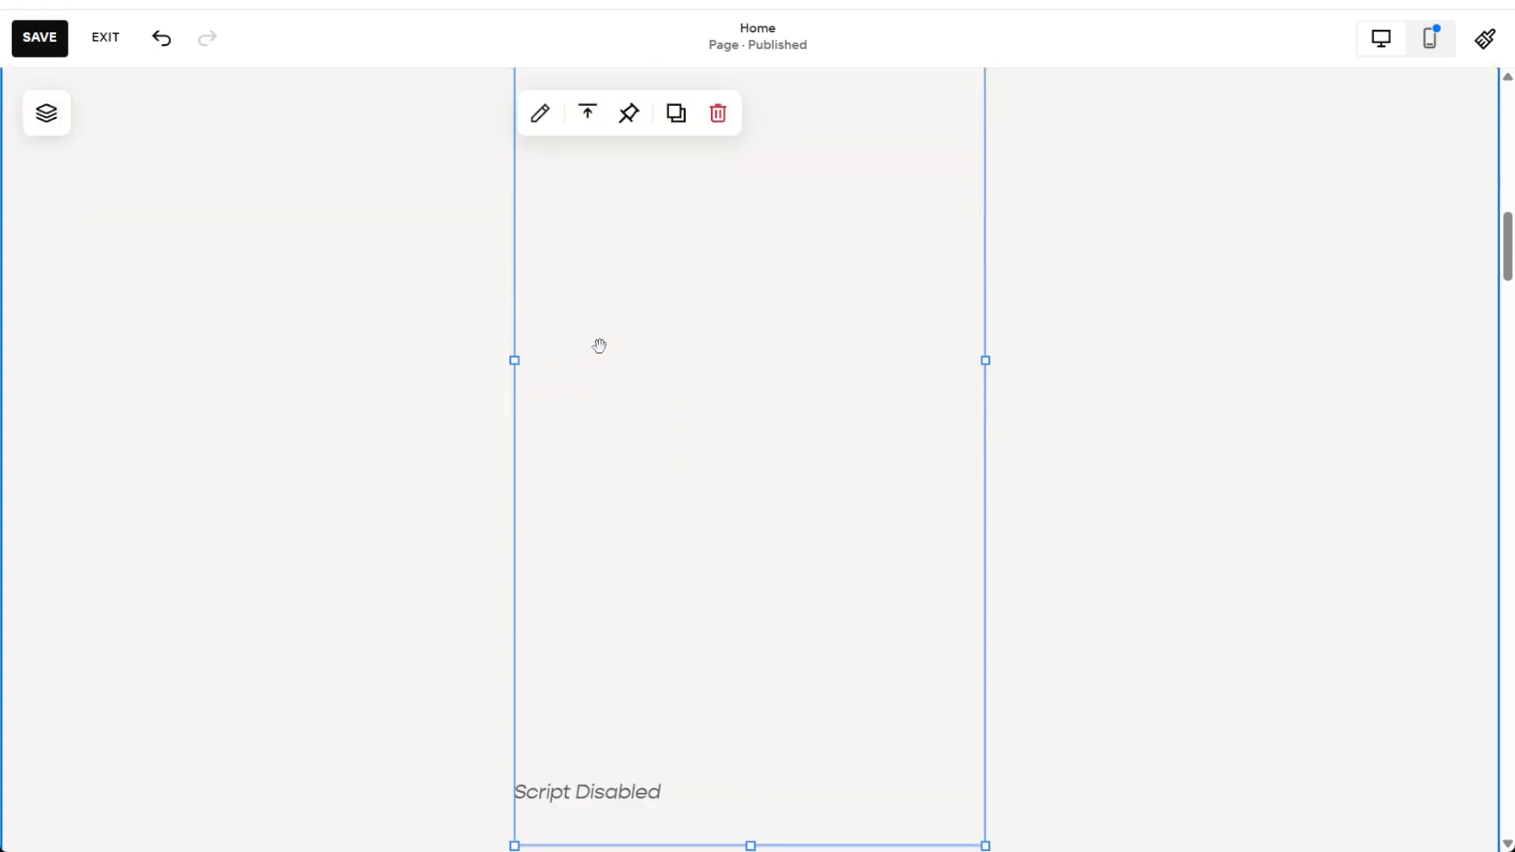
{"action": "left_click_drag", "start_coordinate": [514, 365], "coordinate": [31, 376]}
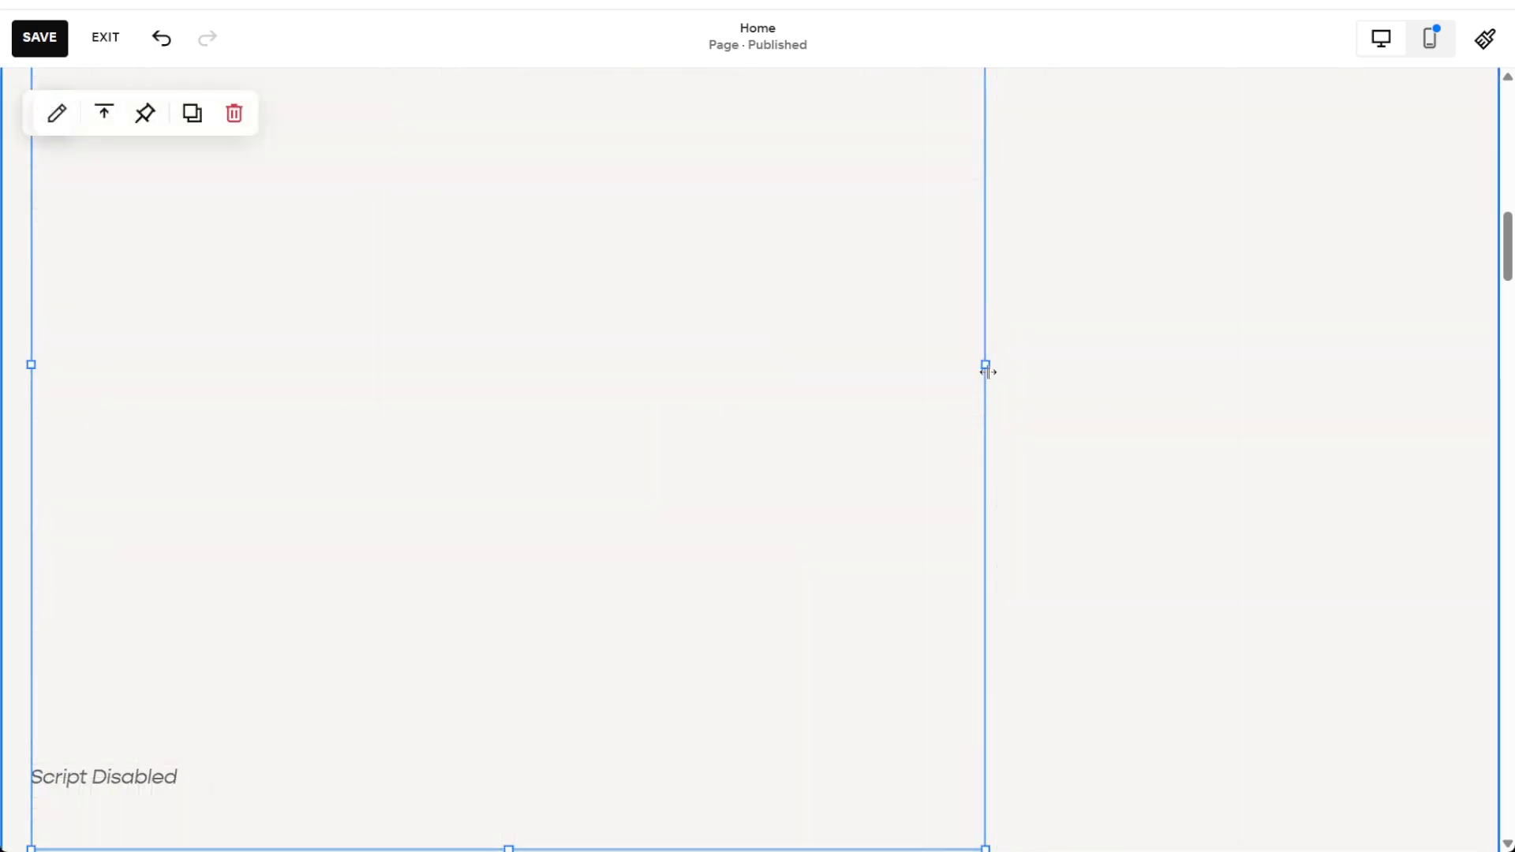
{"action": "left_click_drag", "start_coordinate": [987, 369], "coordinate": [1436, 387]}
{"action": "left_click_drag", "start_coordinate": [1437, 386], "coordinate": [1458, 390]}
{"action": "scroll", "coordinate": [796, 740], "scroll_direction": "up", "scroll_amount": 4}
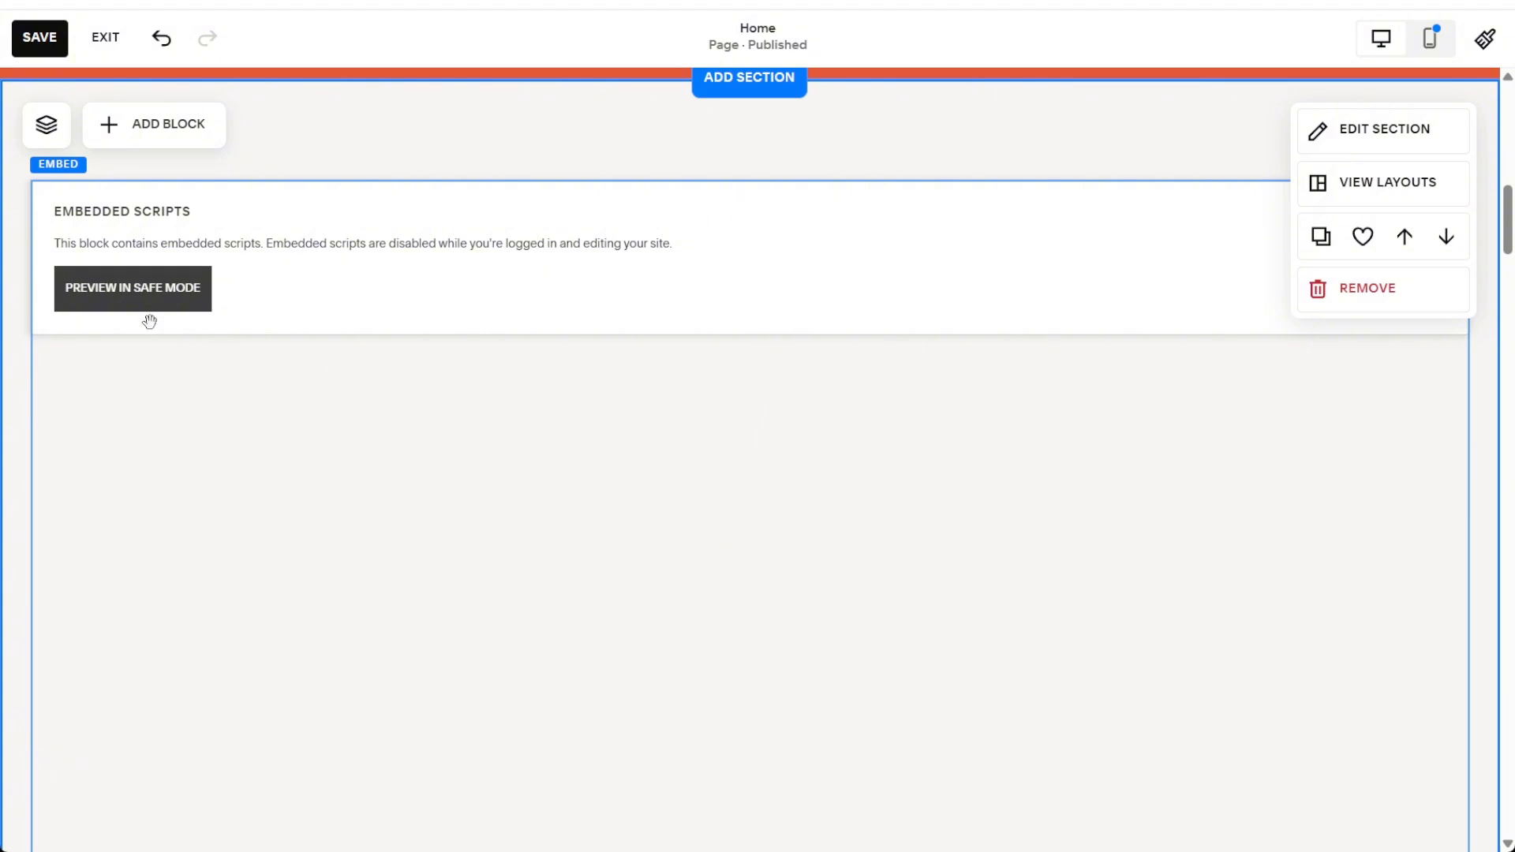
Step: Preview the Embed block's embedded scripts in safe mode and look over the block
{"action": "left_click", "coordinate": [143, 292]}
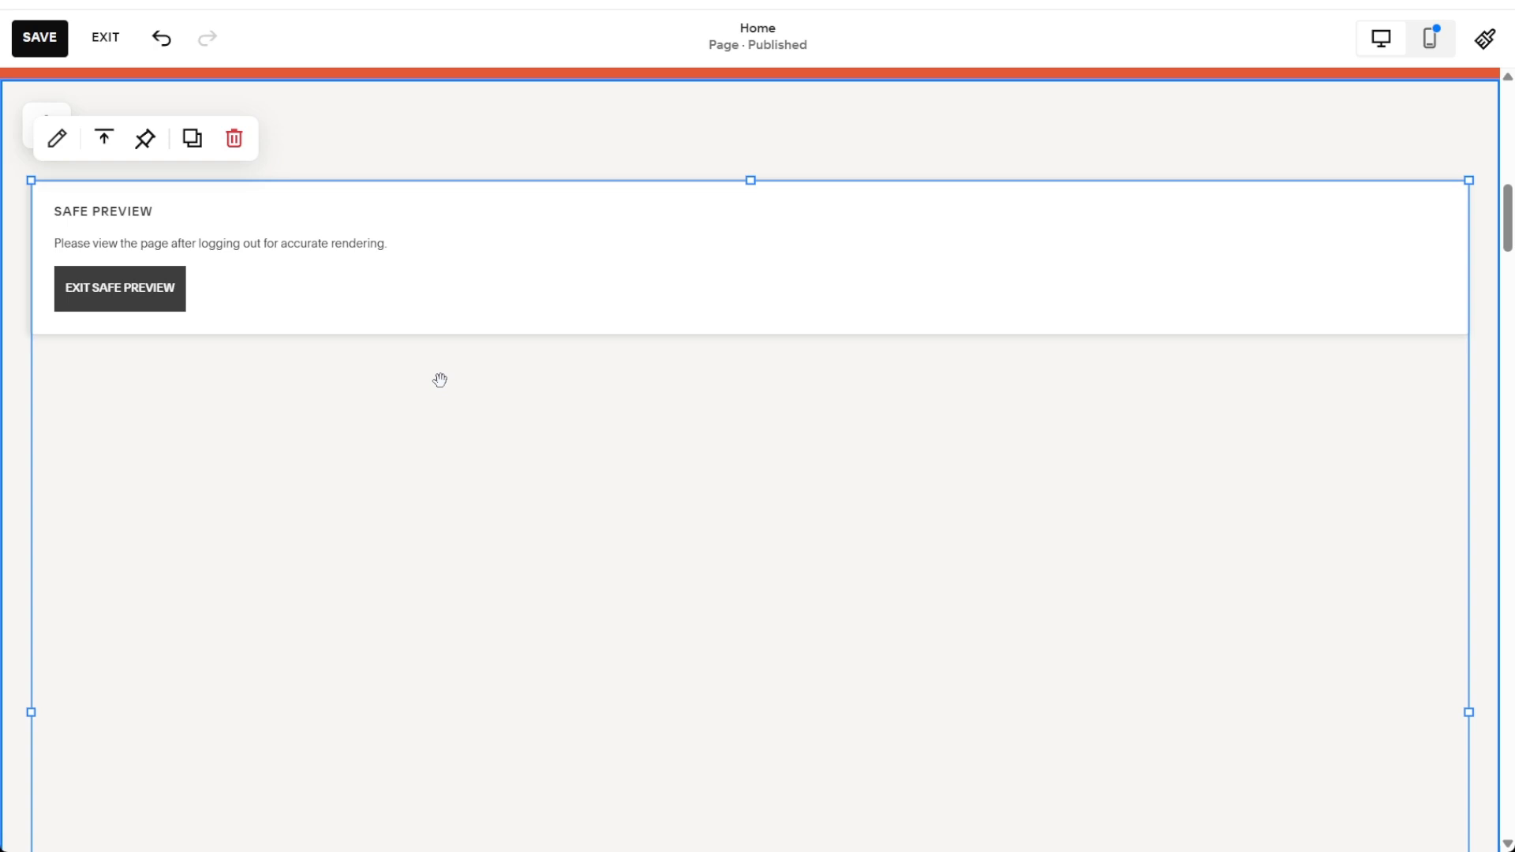
{"action": "scroll", "coordinate": [440, 380], "scroll_direction": "down", "scroll_amount": 5}
{"action": "scroll", "coordinate": [440, 380], "scroll_direction": "up", "scroll_amount": 4}
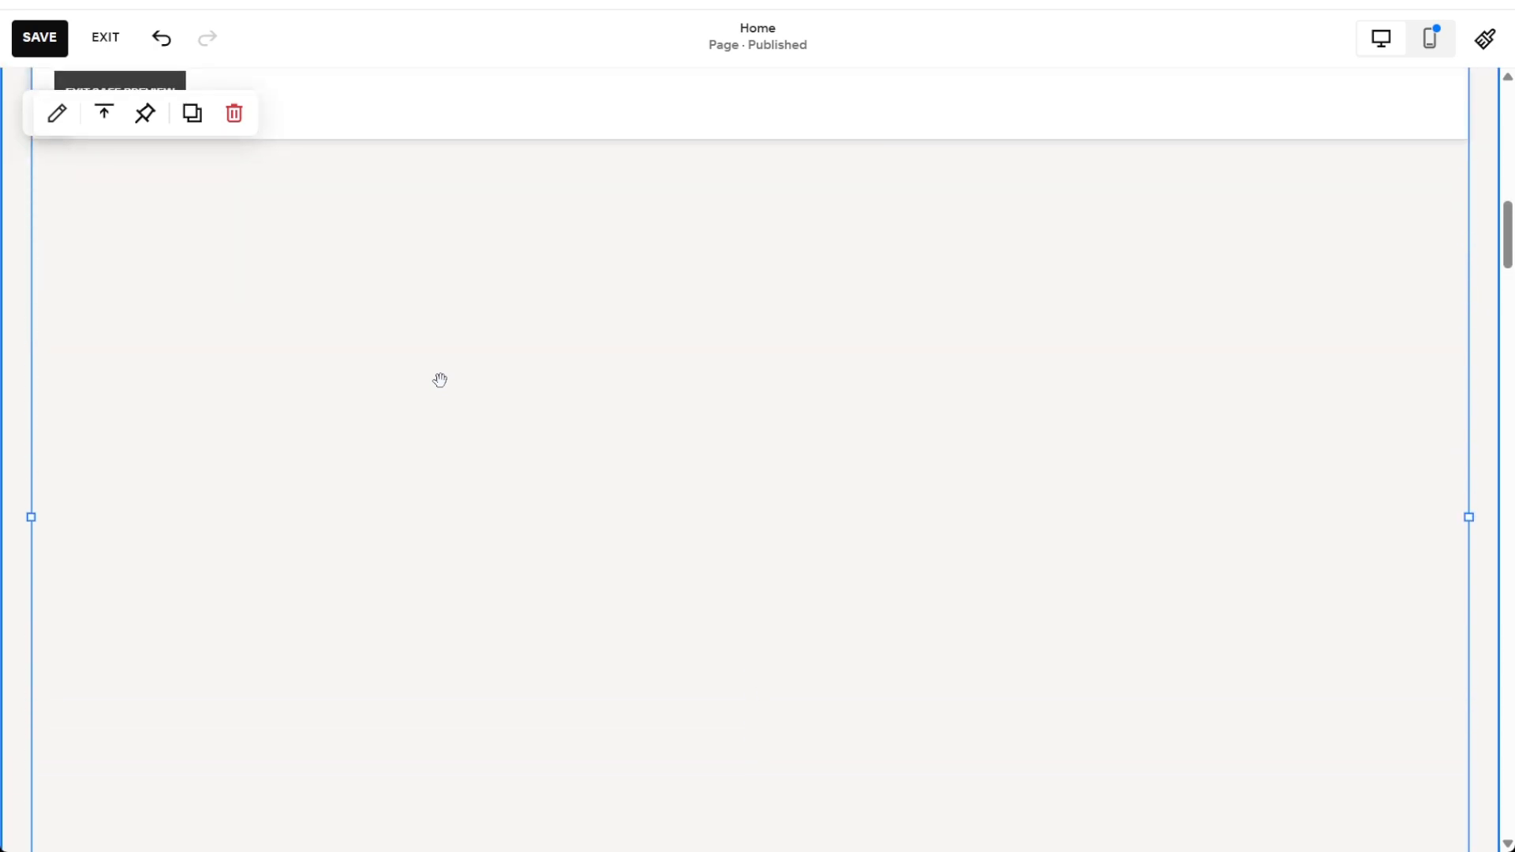
Step: Save the Home page changes and exit the page editor
{"action": "scroll", "coordinate": [439, 380], "scroll_direction": "up", "scroll_amount": 1}
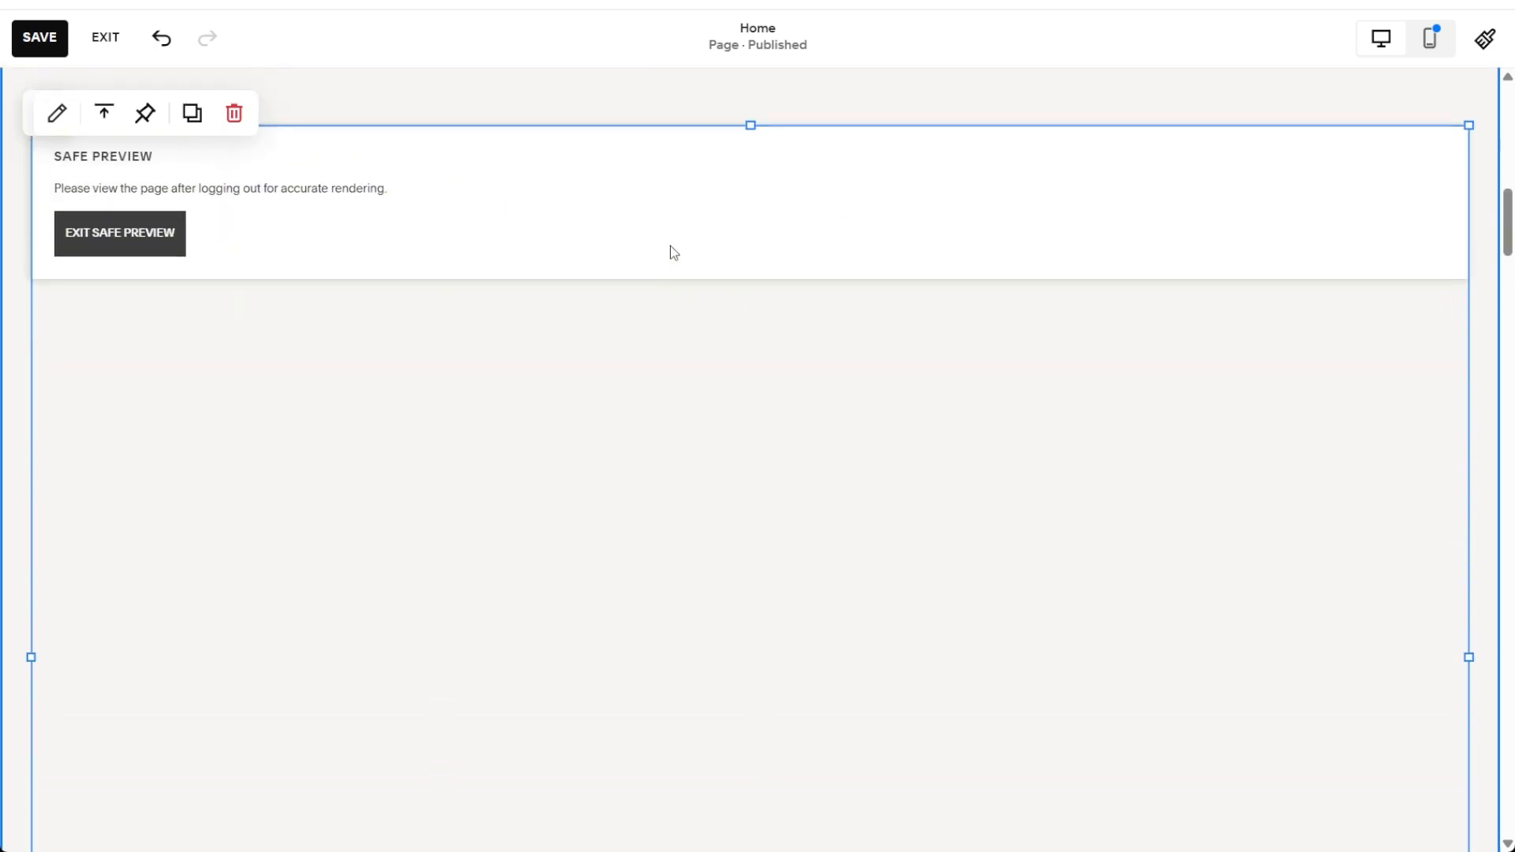
{"action": "left_click", "coordinate": [52, 55]}
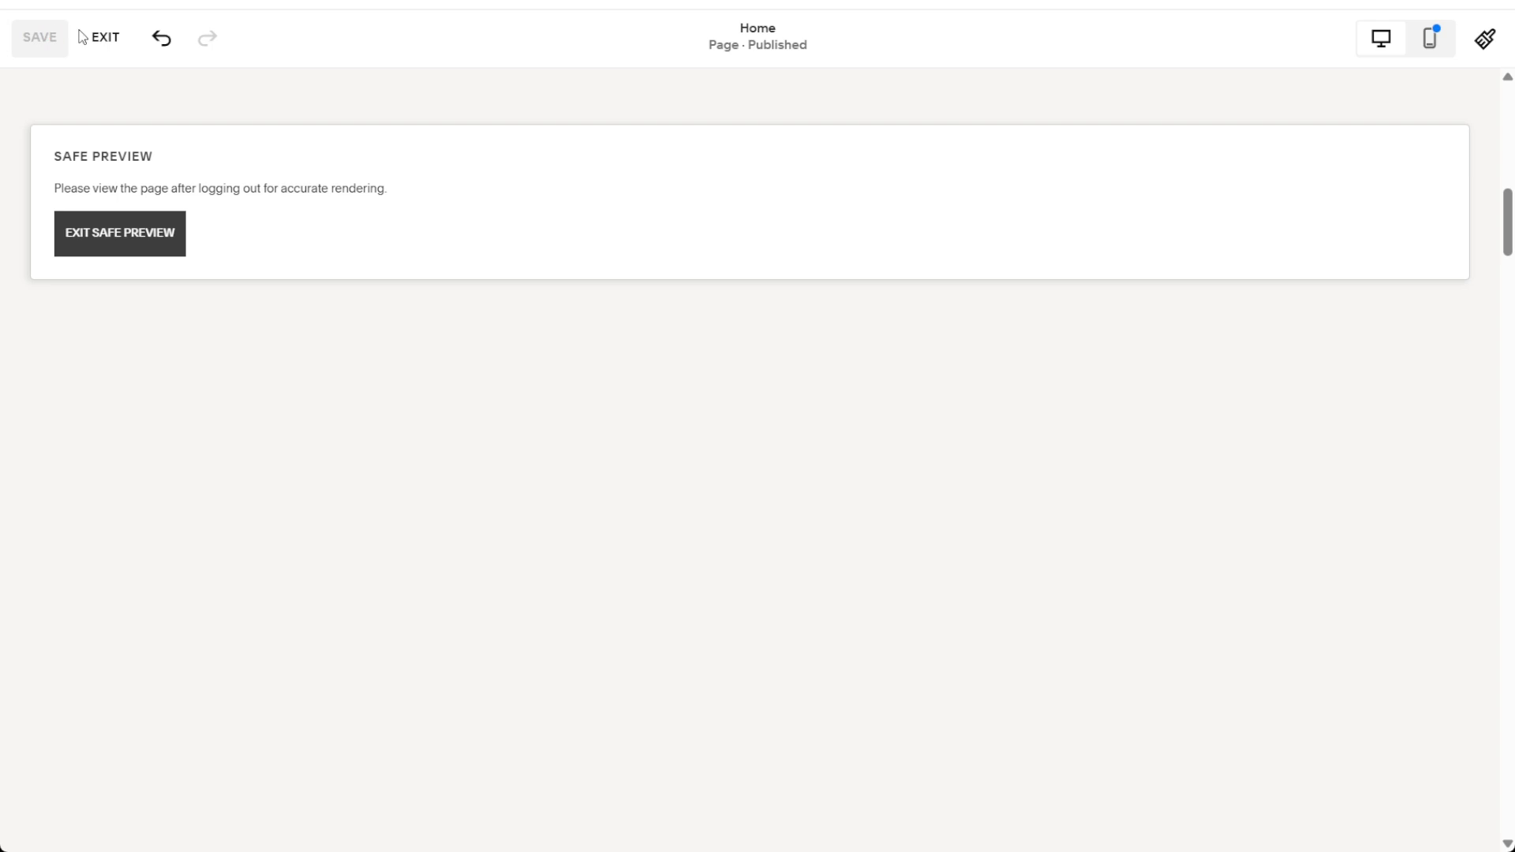
{"action": "left_click", "coordinate": [99, 48]}
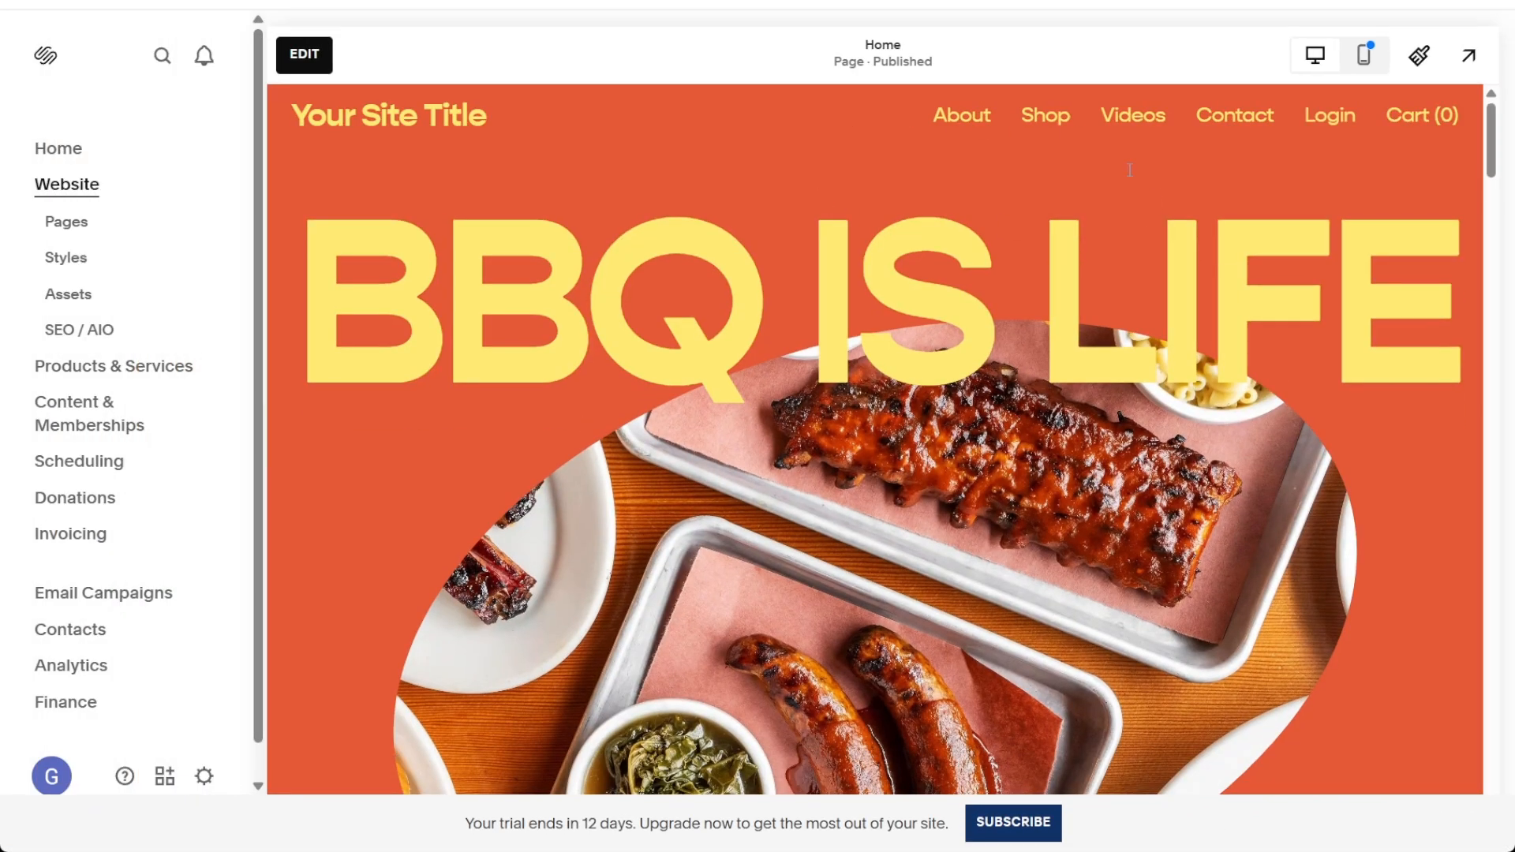
Step: Test the embedded 30 Minute Meeting calendar on the Home page by selecting April 9, 2026 and browsing its time slots
{"action": "scroll", "coordinate": [855, 312], "scroll_direction": "down", "scroll_amount": 10}
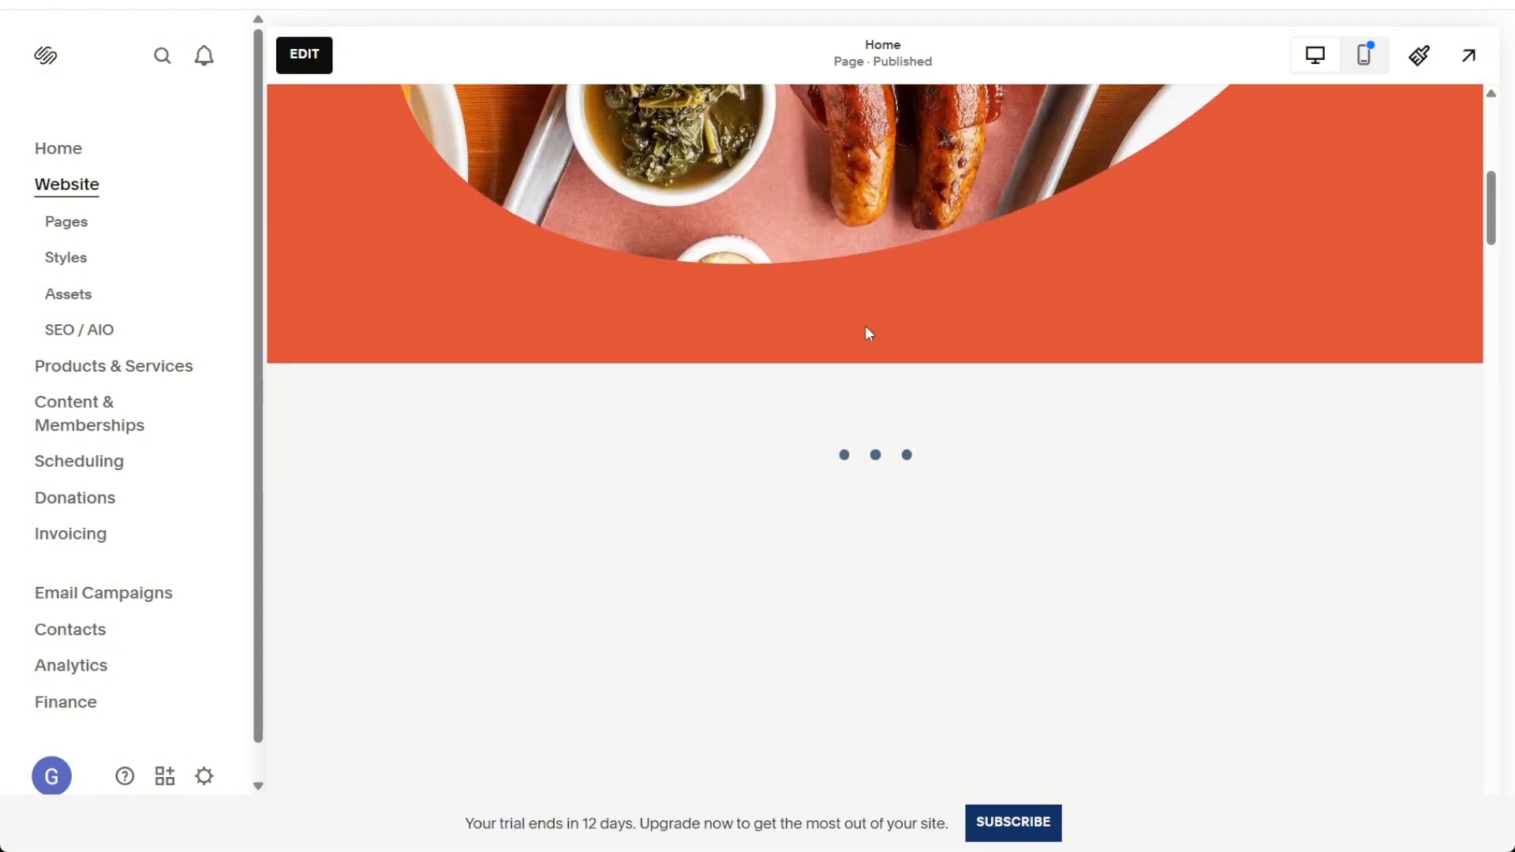
{"action": "scroll", "coordinate": [868, 333], "scroll_direction": "down", "scroll_amount": 5}
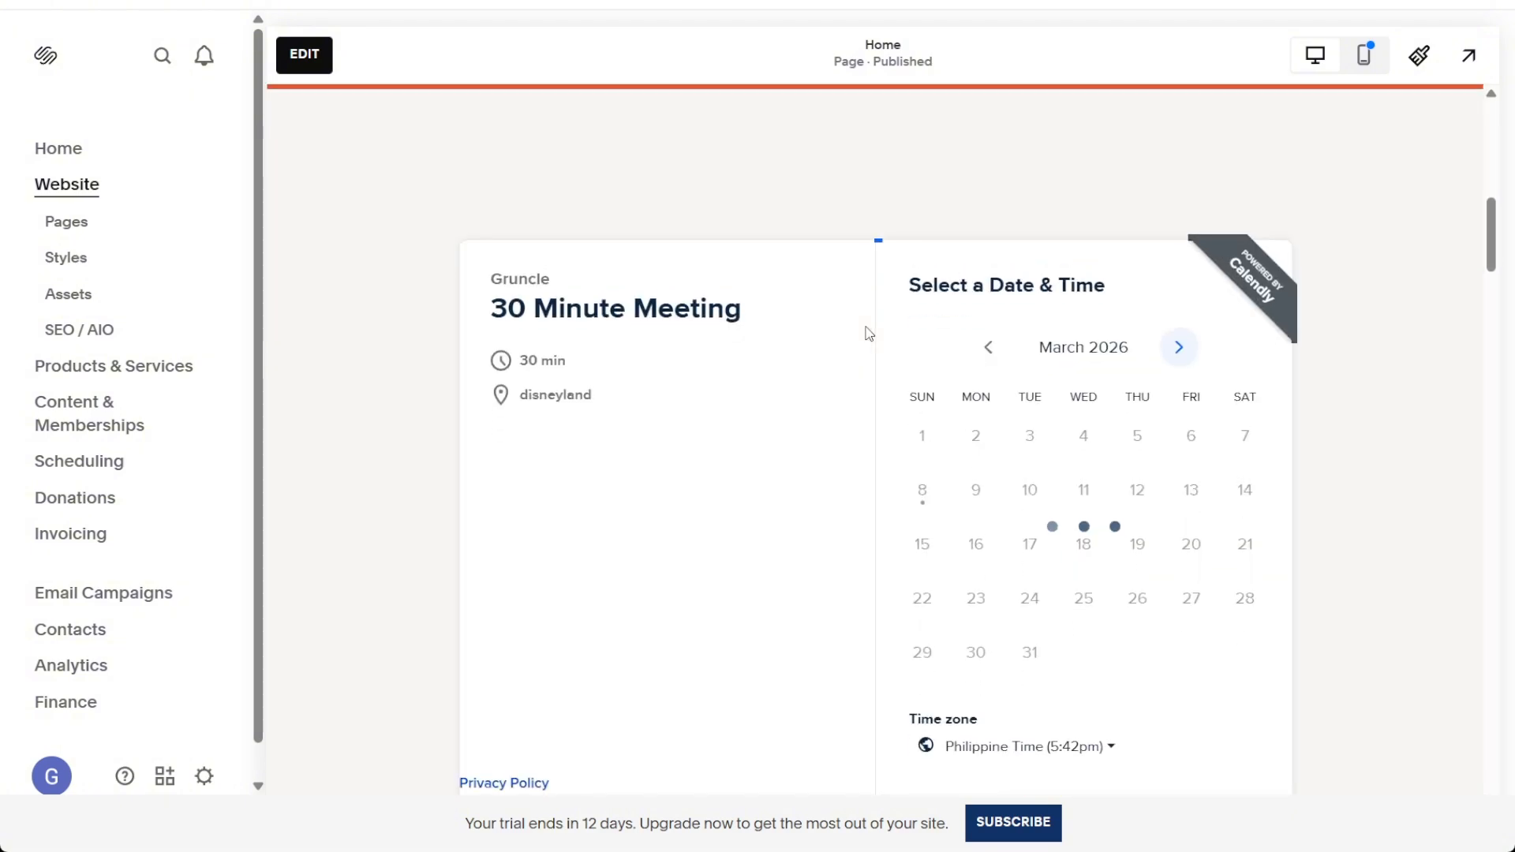
{"action": "scroll", "coordinate": [1312, 484], "scroll_direction": "down", "scroll_amount": 2}
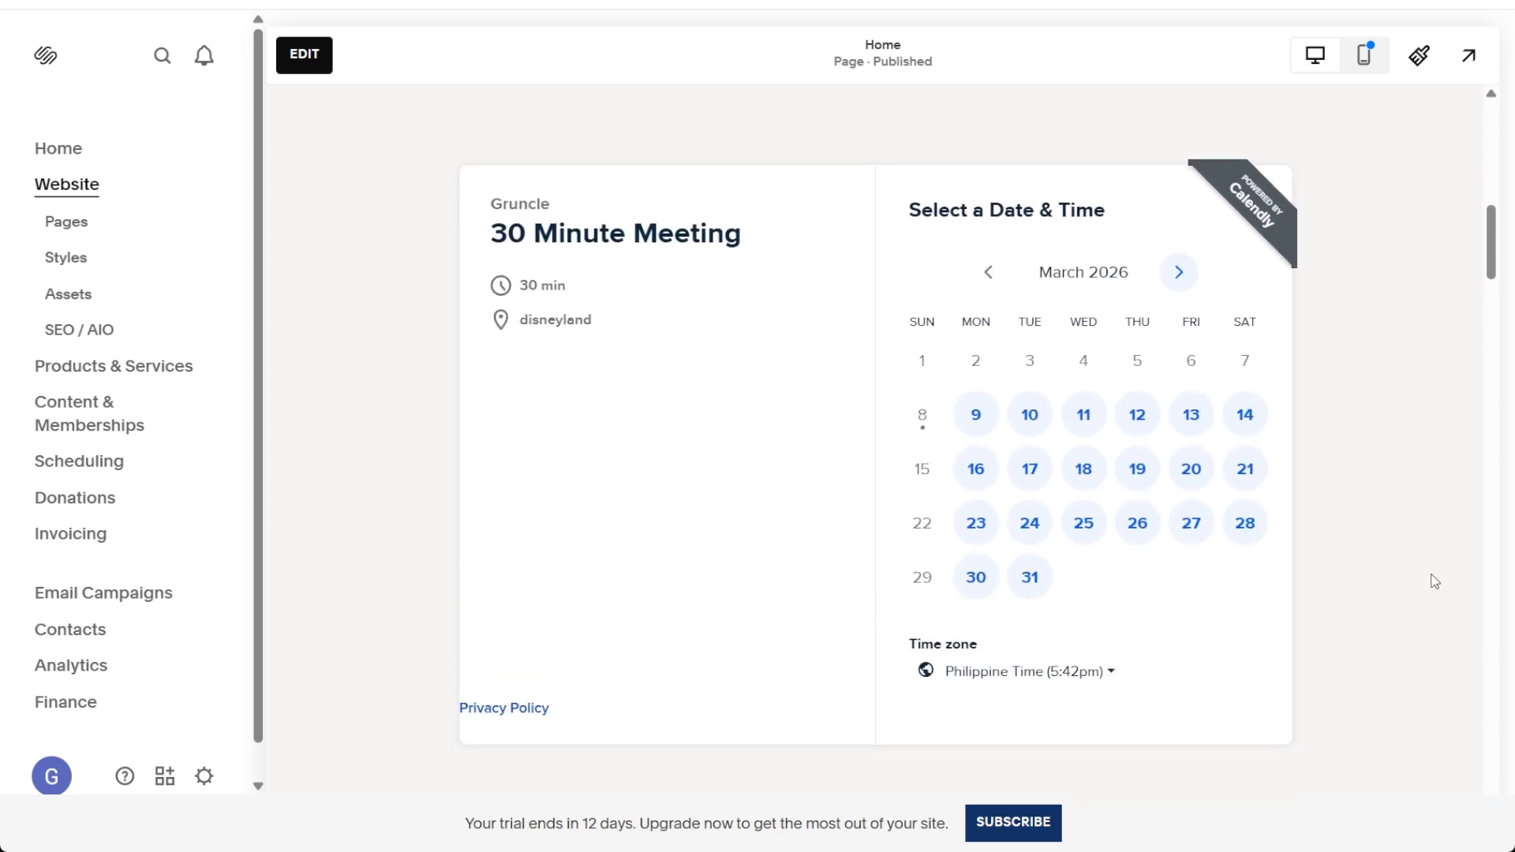
{"action": "left_click", "coordinate": [1179, 273]}
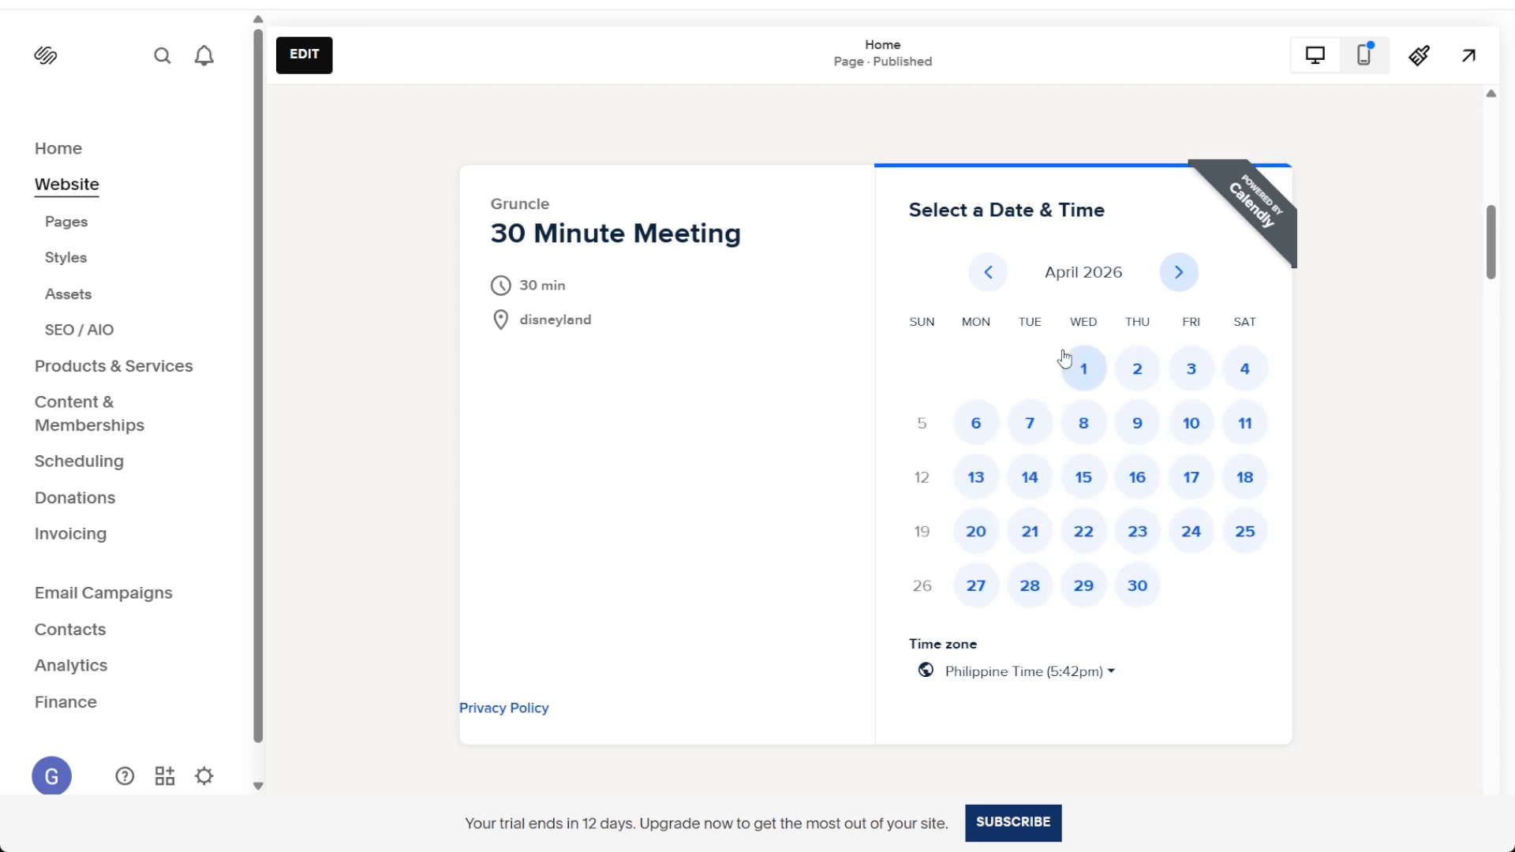
{"action": "left_click", "coordinate": [1137, 423]}
{"action": "scroll", "coordinate": [1183, 473], "scroll_direction": "down", "scroll_amount": 5}
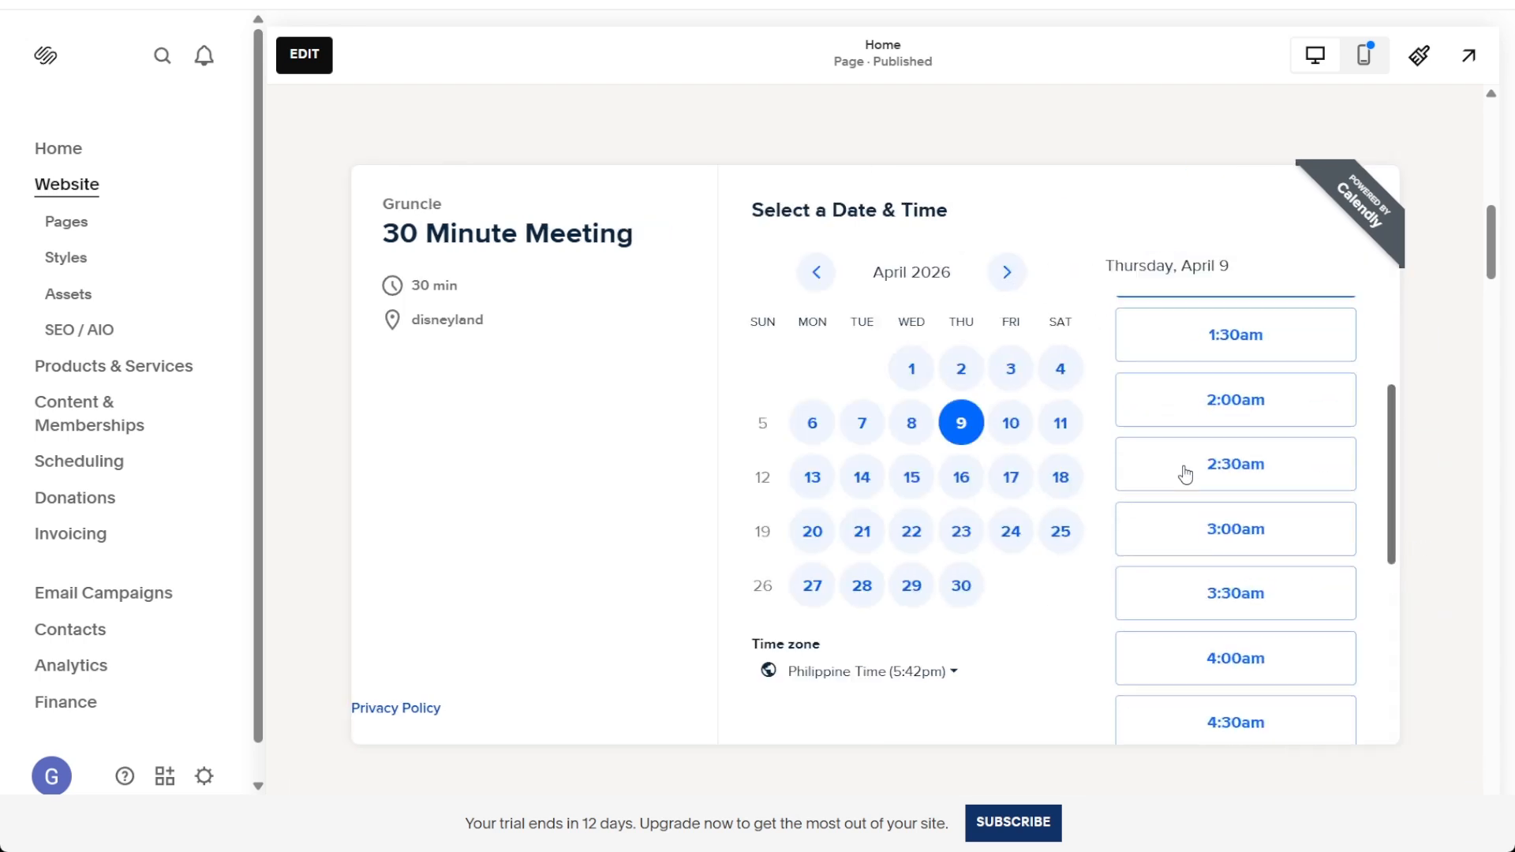